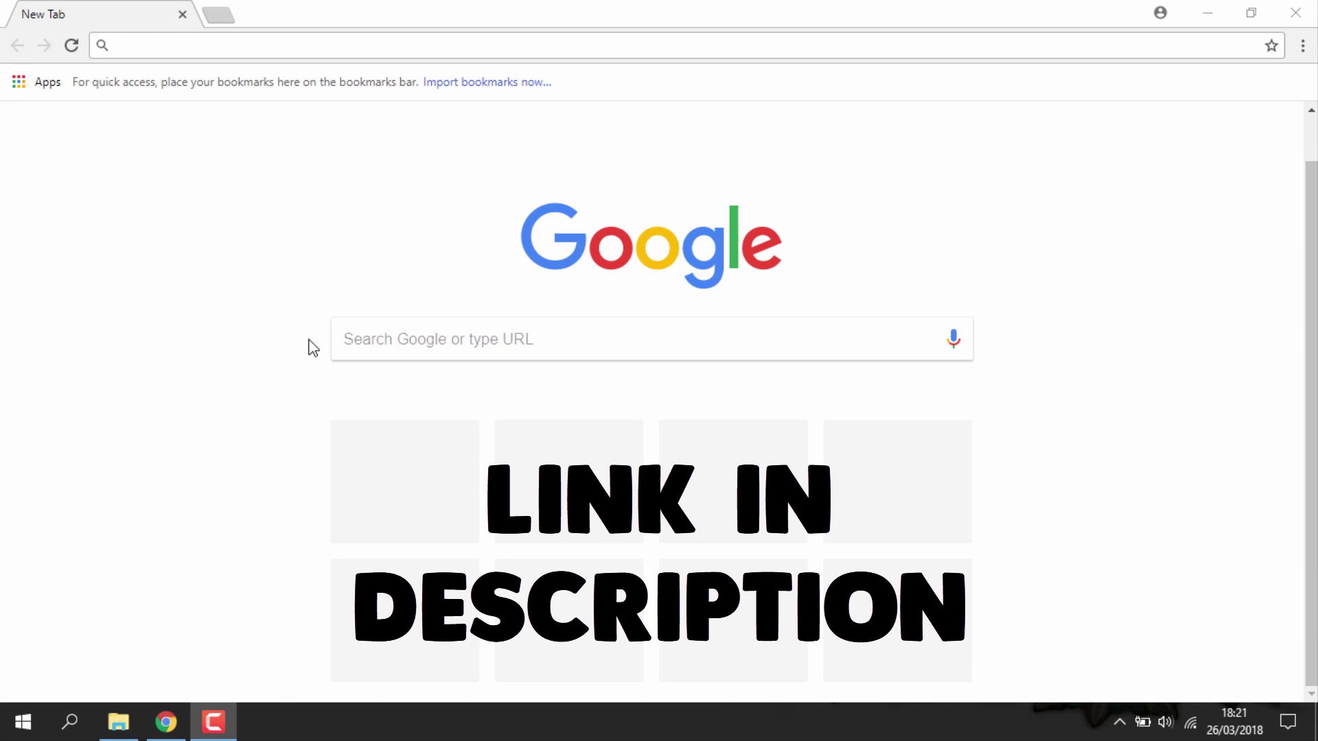
- Open the MEGA link, download PSPISOCompressorv14PCIng.rar and dismiss the finished download notice
{"action": "right_click", "coordinate": [208, 55]}
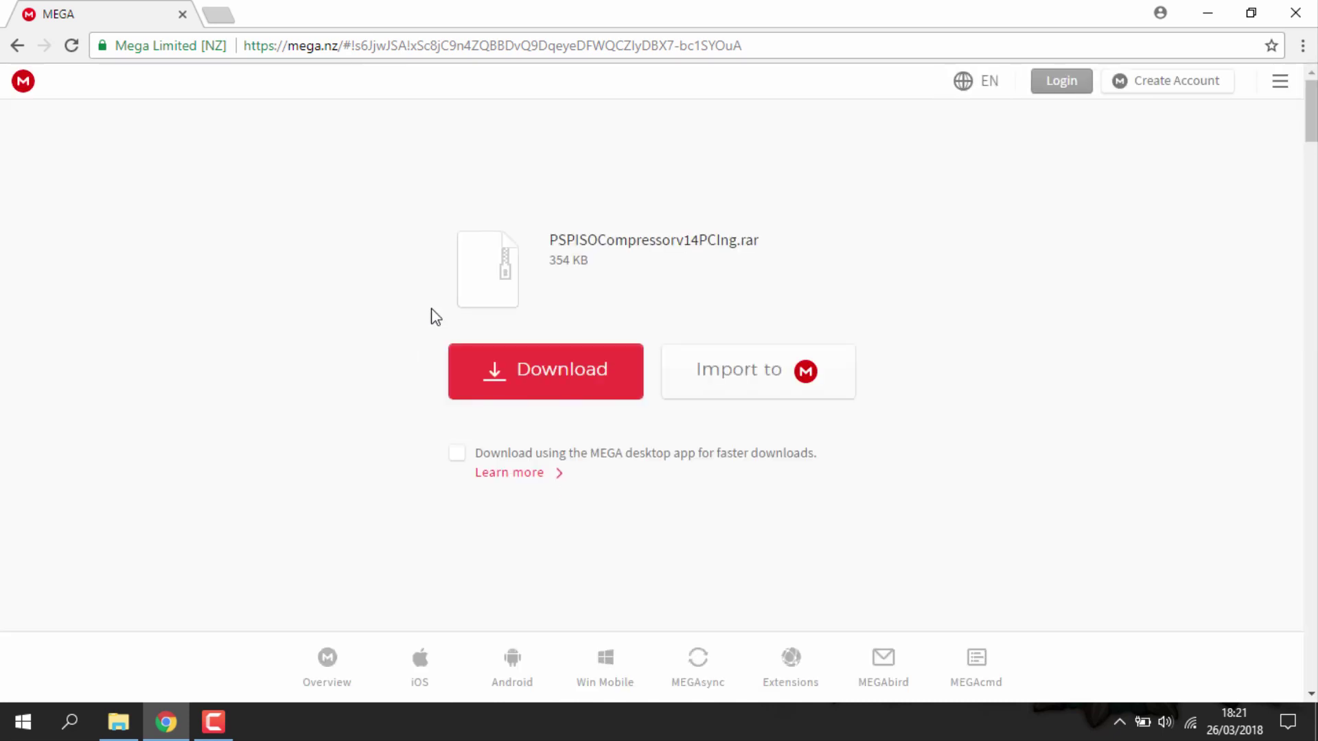
{"action": "left_click", "coordinate": [484, 374]}
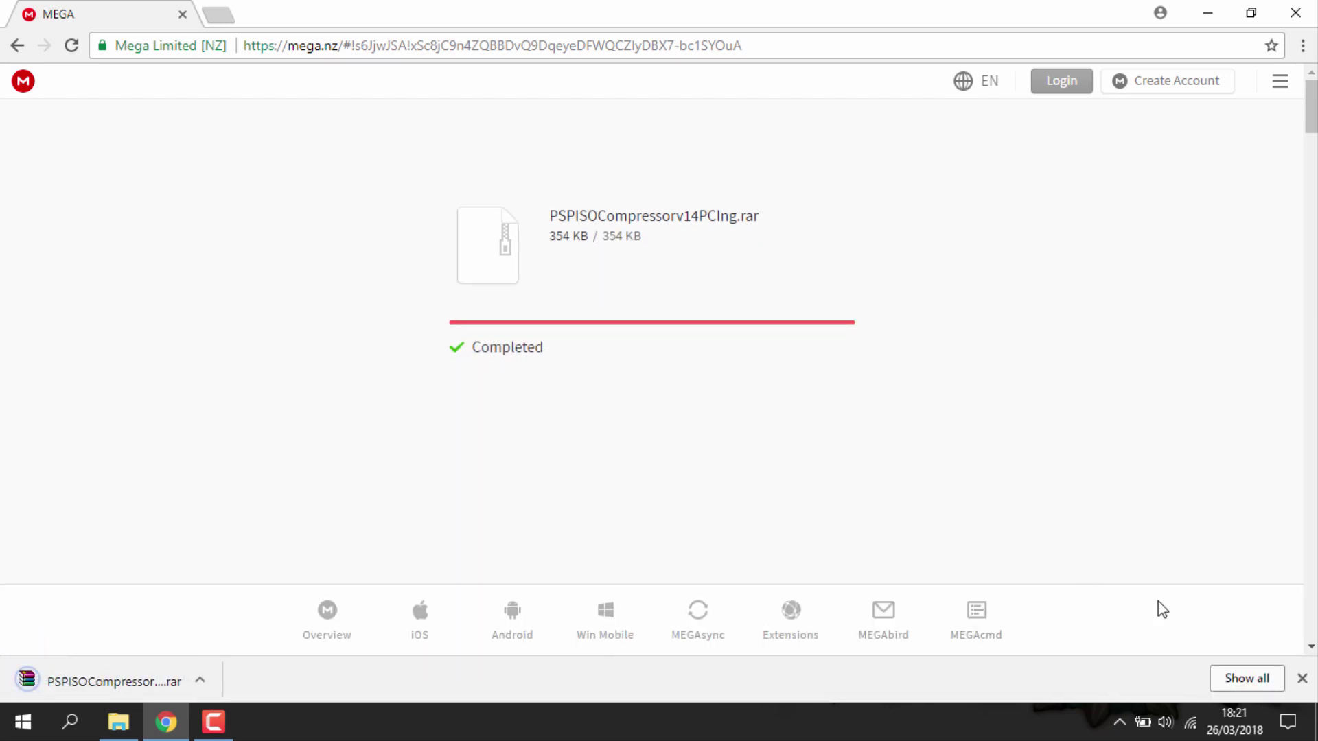
{"action": "left_click", "coordinate": [1302, 679]}
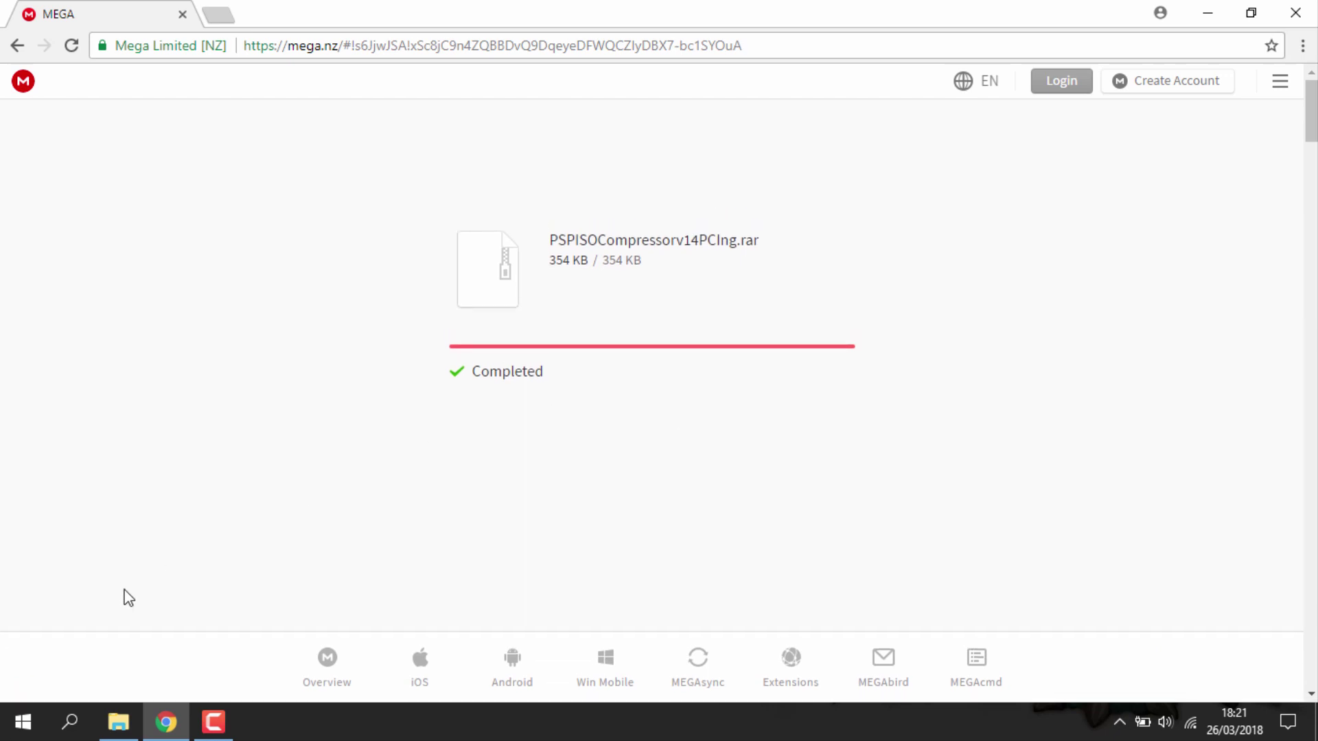
- Switch to File Explorer, open the Downloads folder and dismiss the Malwarebytes update notification
{"action": "left_click", "coordinate": [118, 722]}
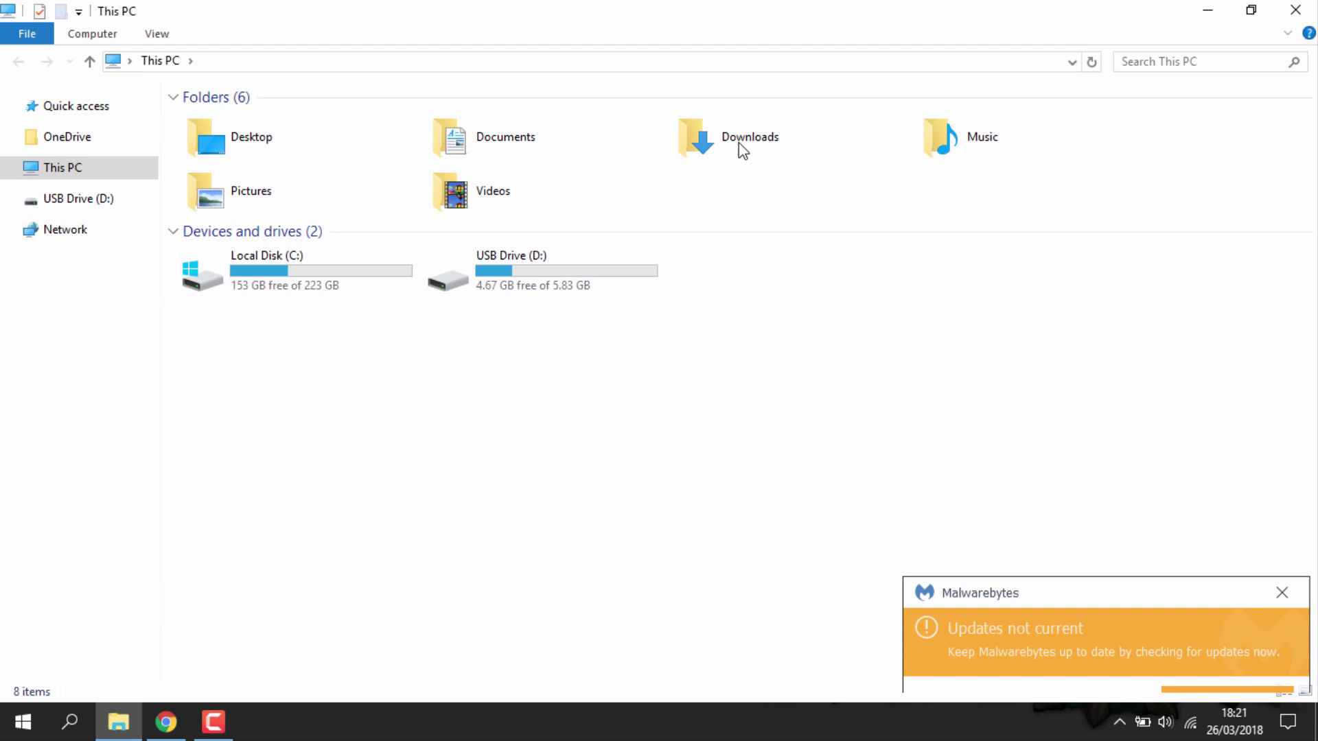
{"action": "double_click", "coordinate": [743, 151]}
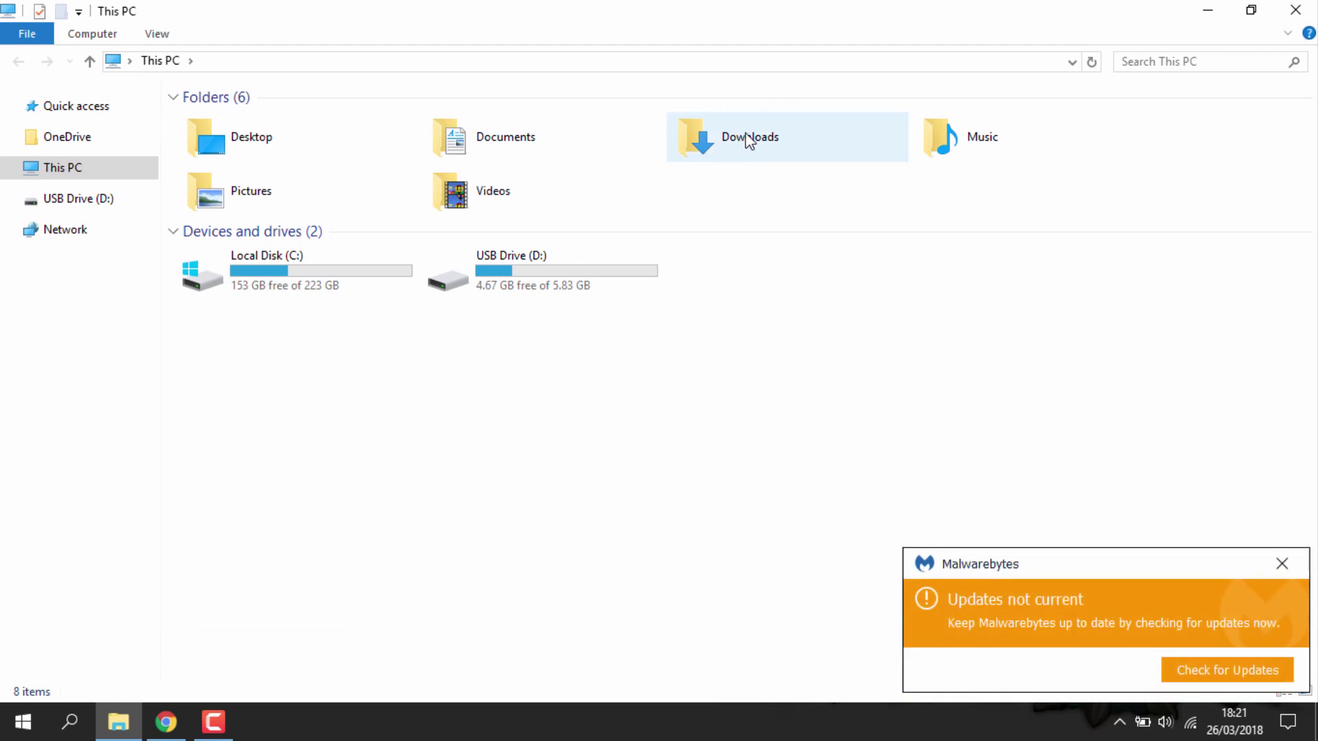
{"action": "left_click", "coordinate": [1280, 567]}
- Extract PSPISOCompressorv14PCIng.rar directly into the Downloads folder
{"action": "left_click", "coordinate": [366, 126]}
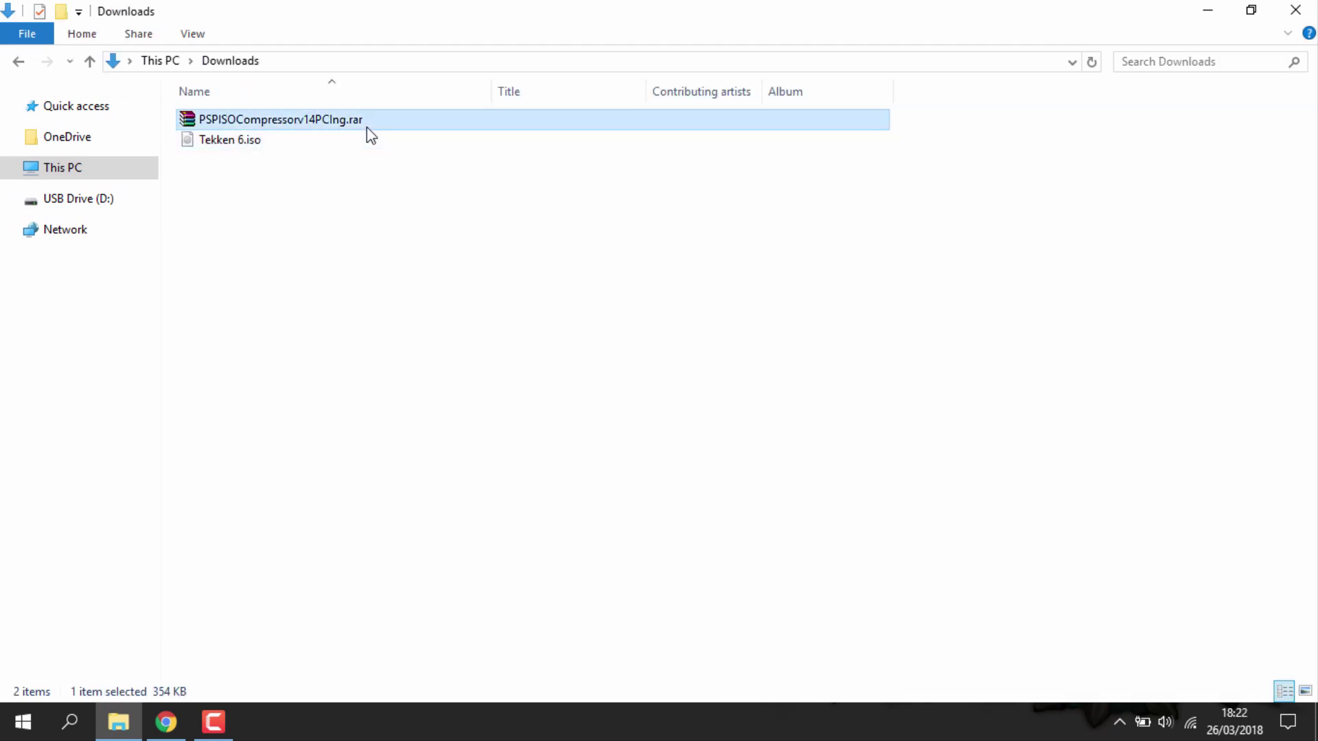
{"action": "right_click", "coordinate": [368, 127]}
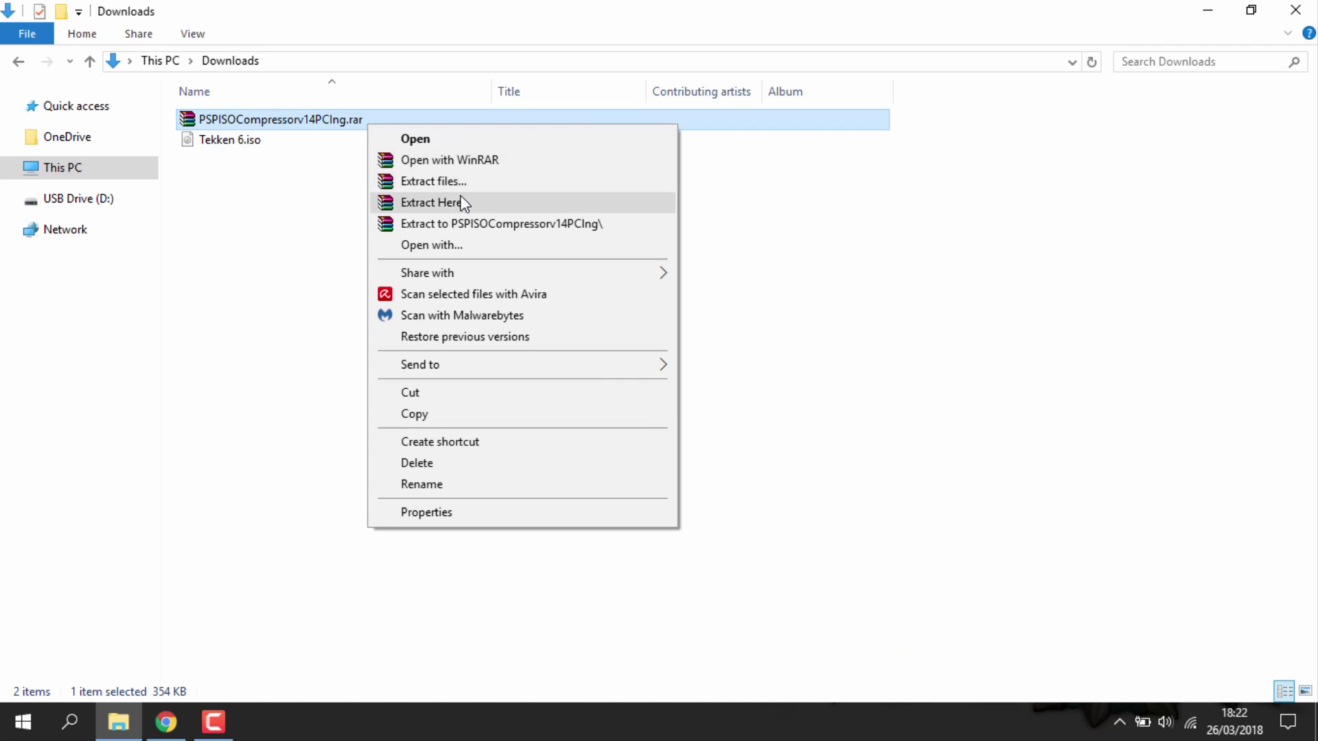
{"action": "left_click", "coordinate": [479, 205]}
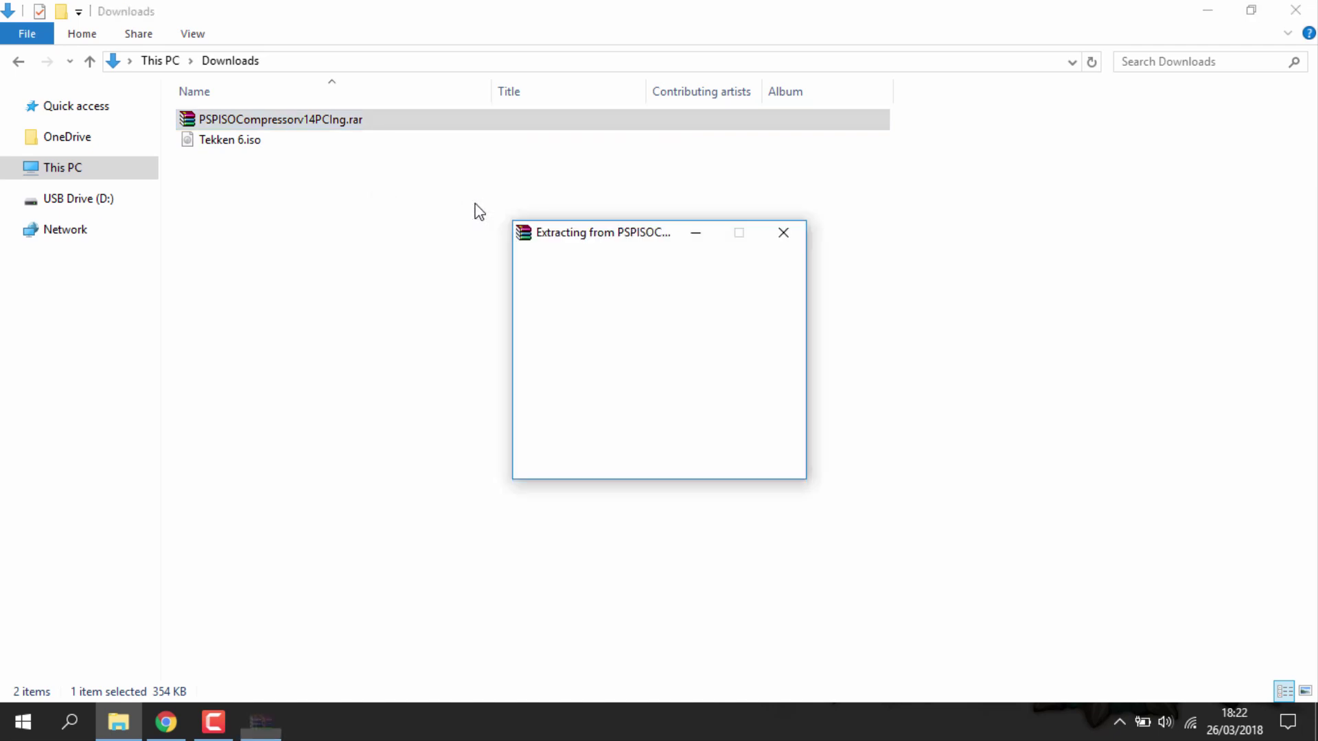
{"action": "left_click", "coordinate": [478, 212]}
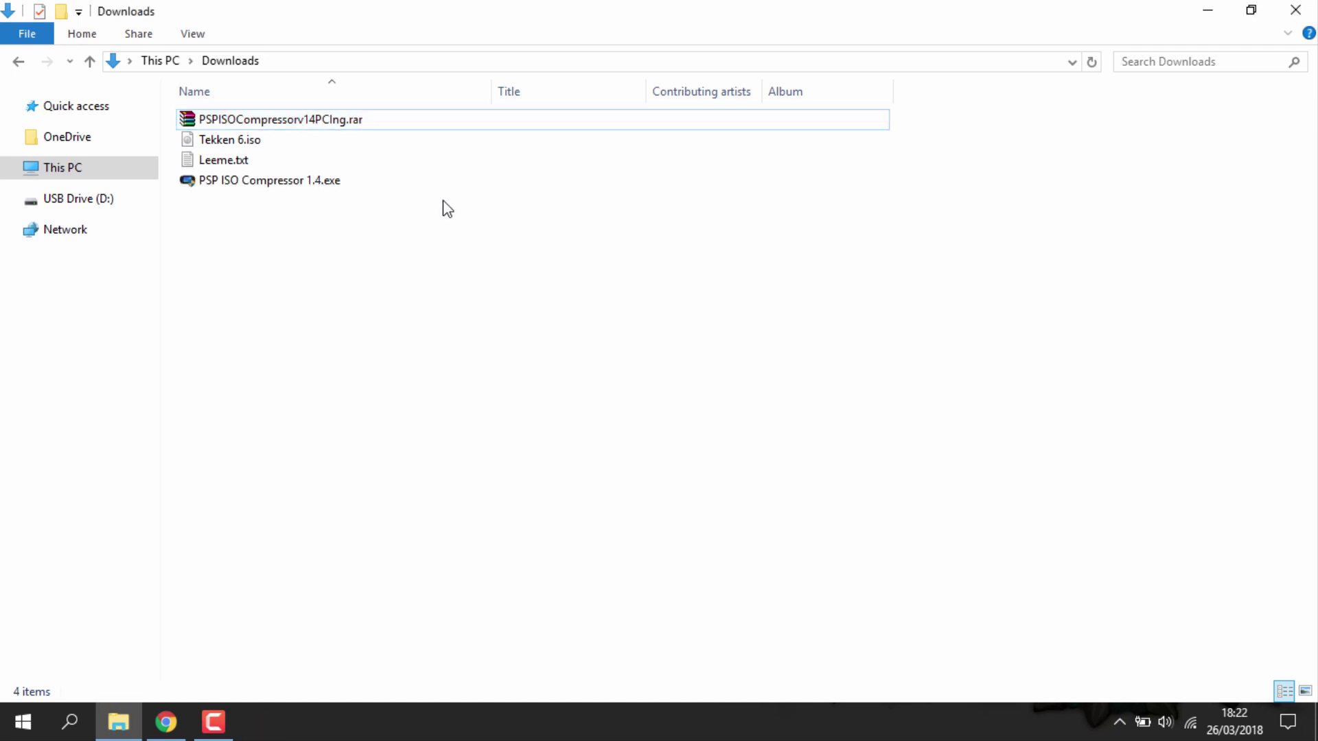
- Delete Leeme.txt and the PSPISOCompressorv14PCIng.rar archive from Downloads
{"action": "left_click", "coordinate": [332, 162]}
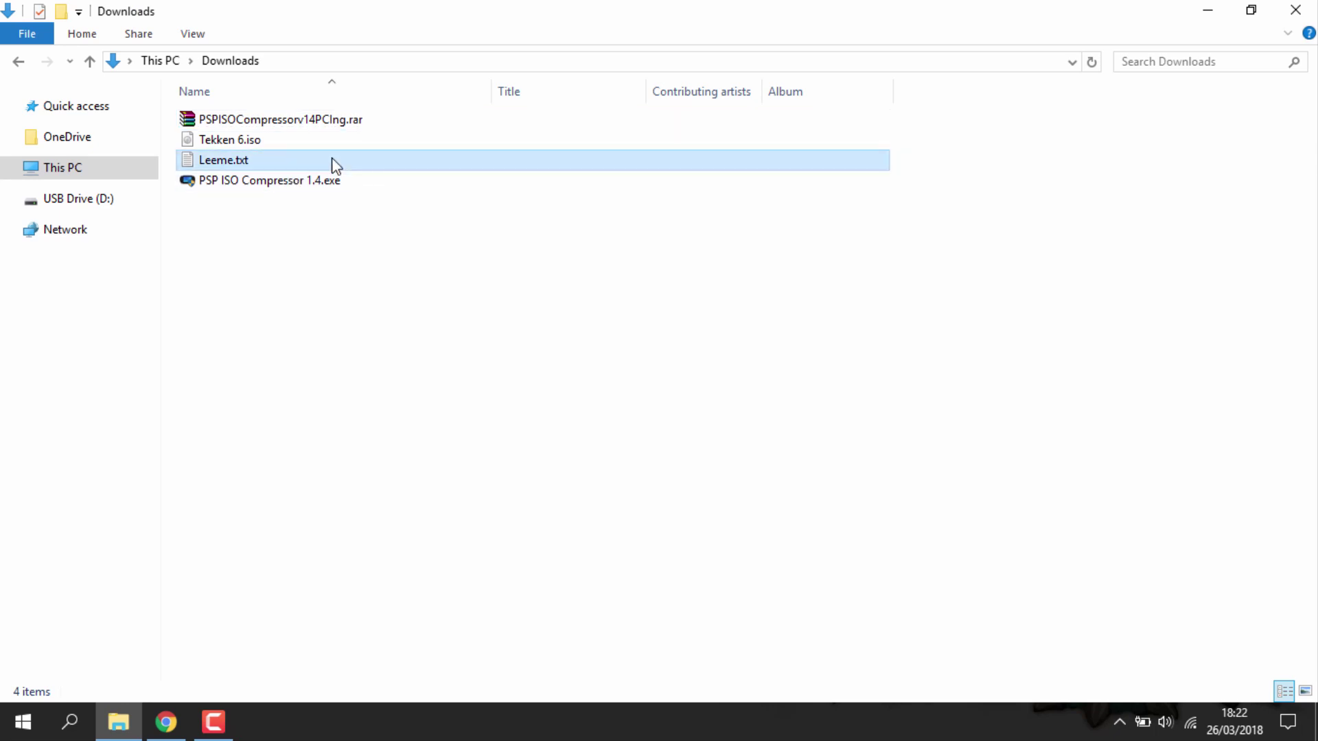
{"action": "key", "text": "Delete"}
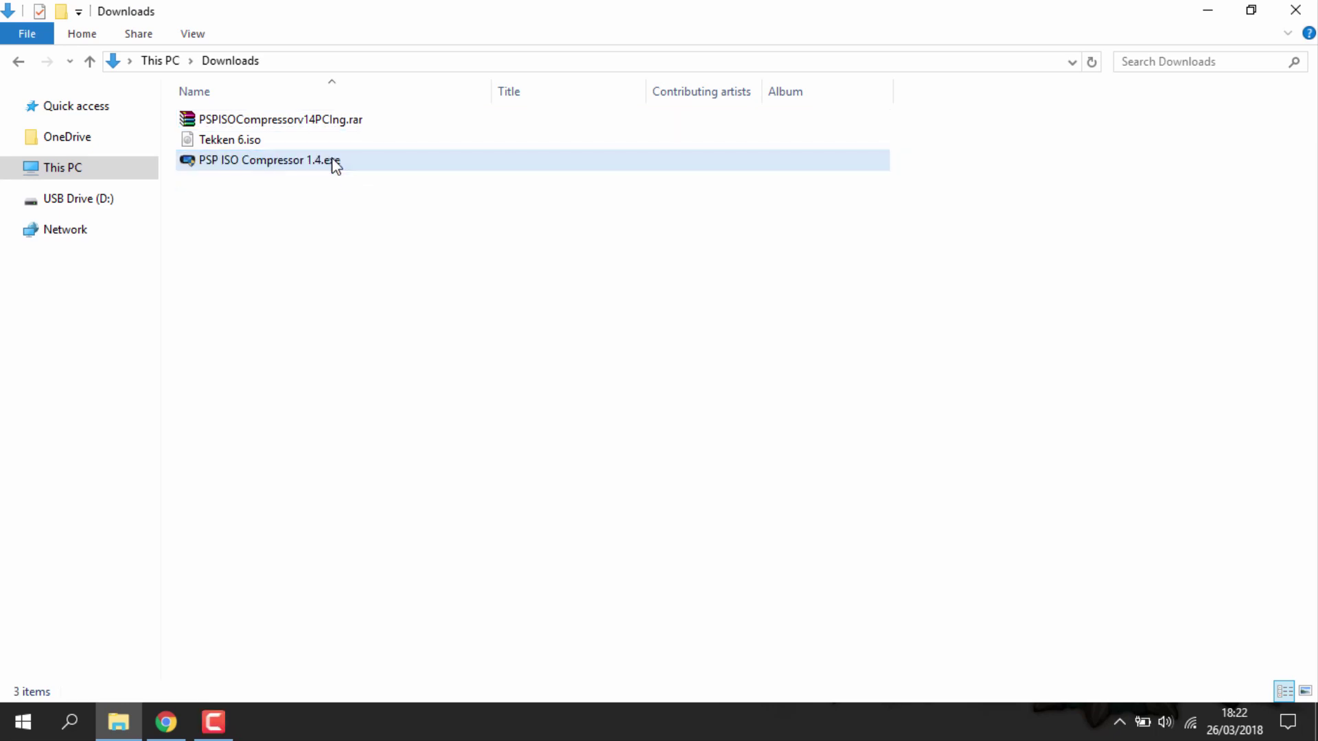
{"action": "left_click", "coordinate": [320, 121]}
{"action": "key", "text": "Delete"}
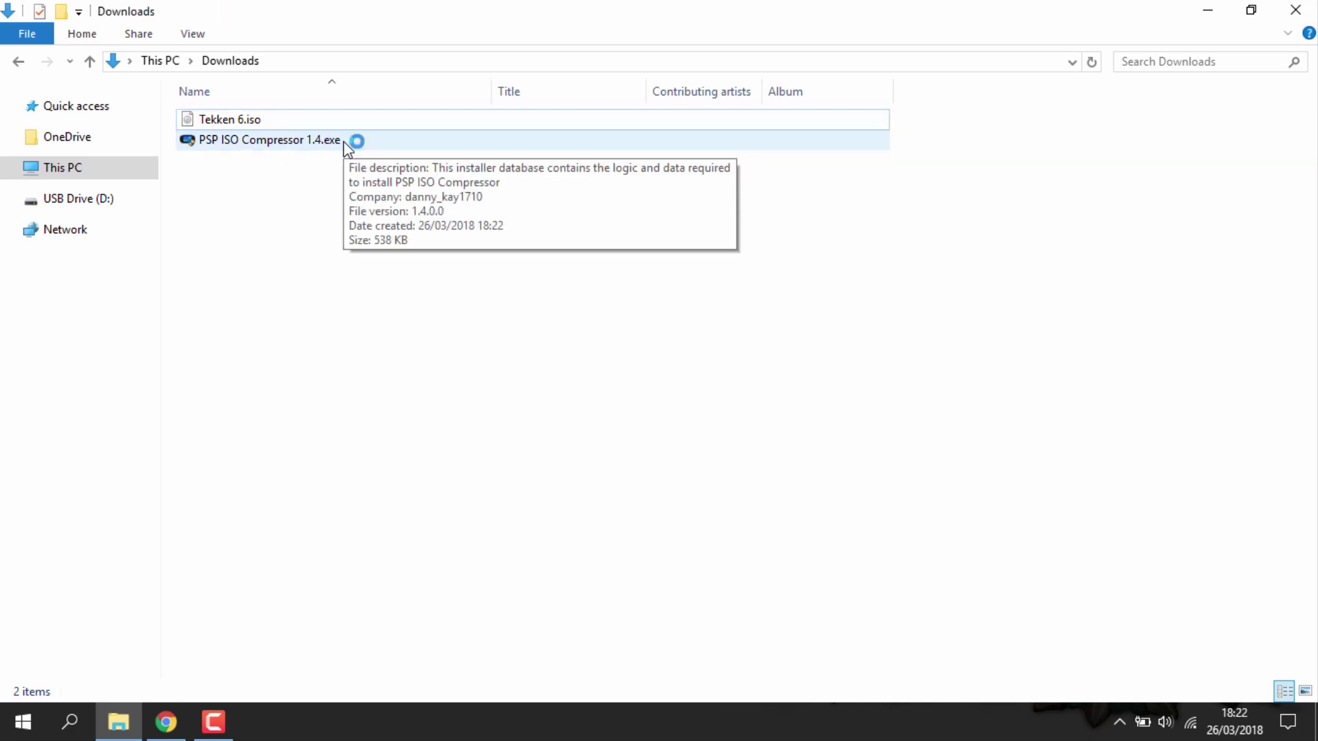
- Install PSP ISO Compressor 1.4 in its default folder and finish setup with the readme option off and the launch option on
{"action": "double_click", "coordinate": [345, 141]}
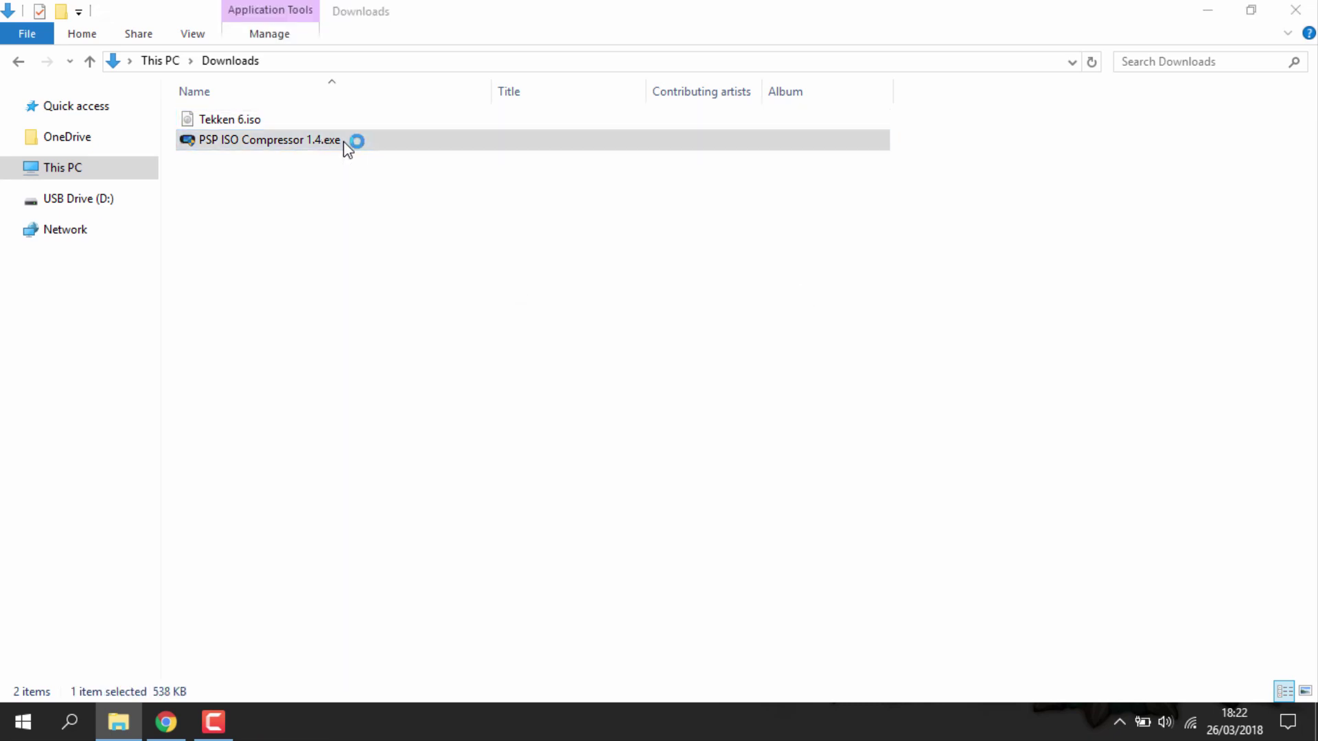
{"action": "left_click", "coordinate": [748, 512]}
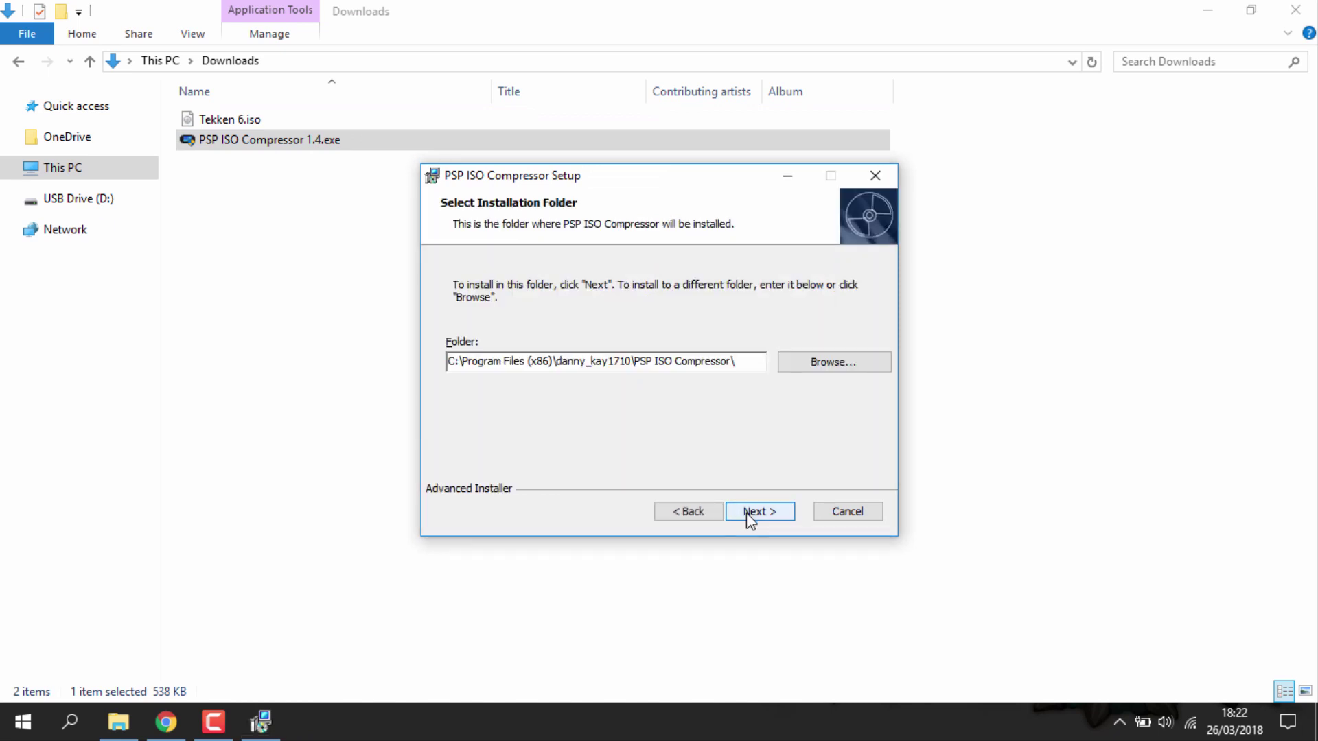
{"action": "left_click", "coordinate": [760, 513]}
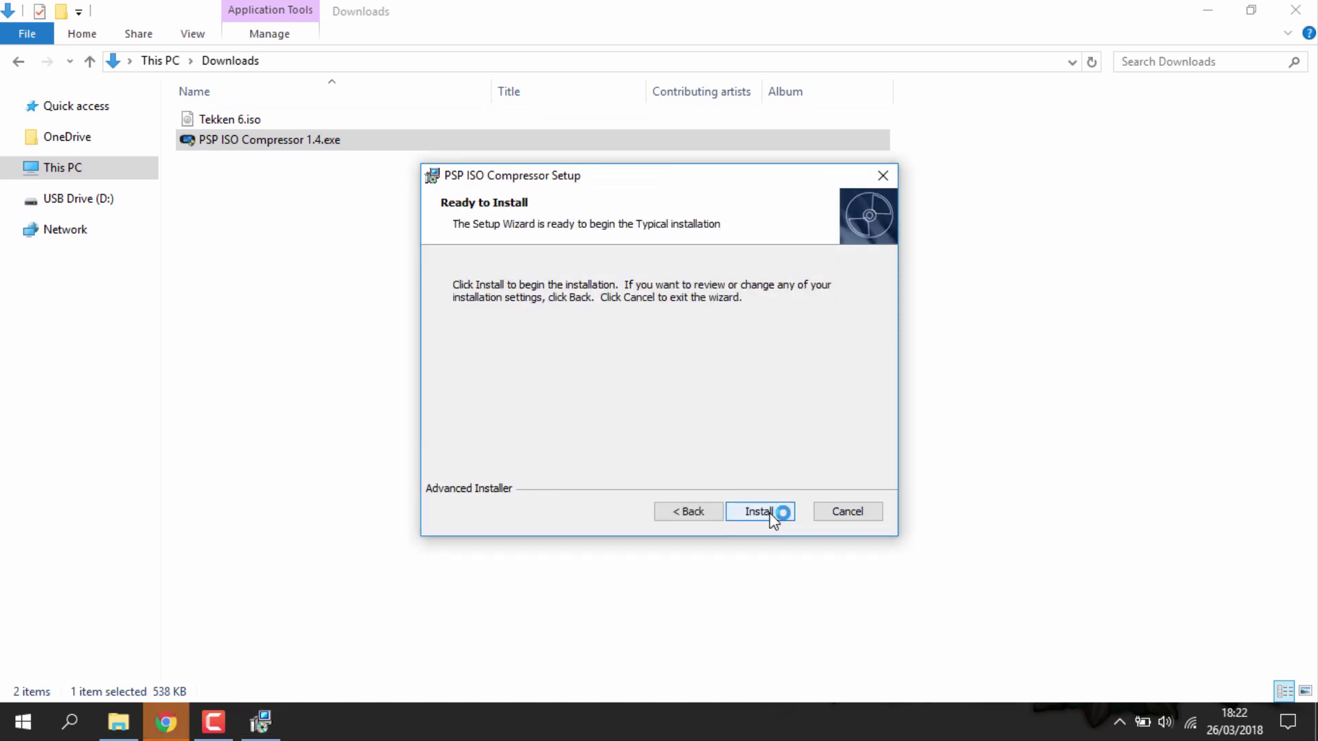
{"action": "left_click", "coordinate": [770, 513]}
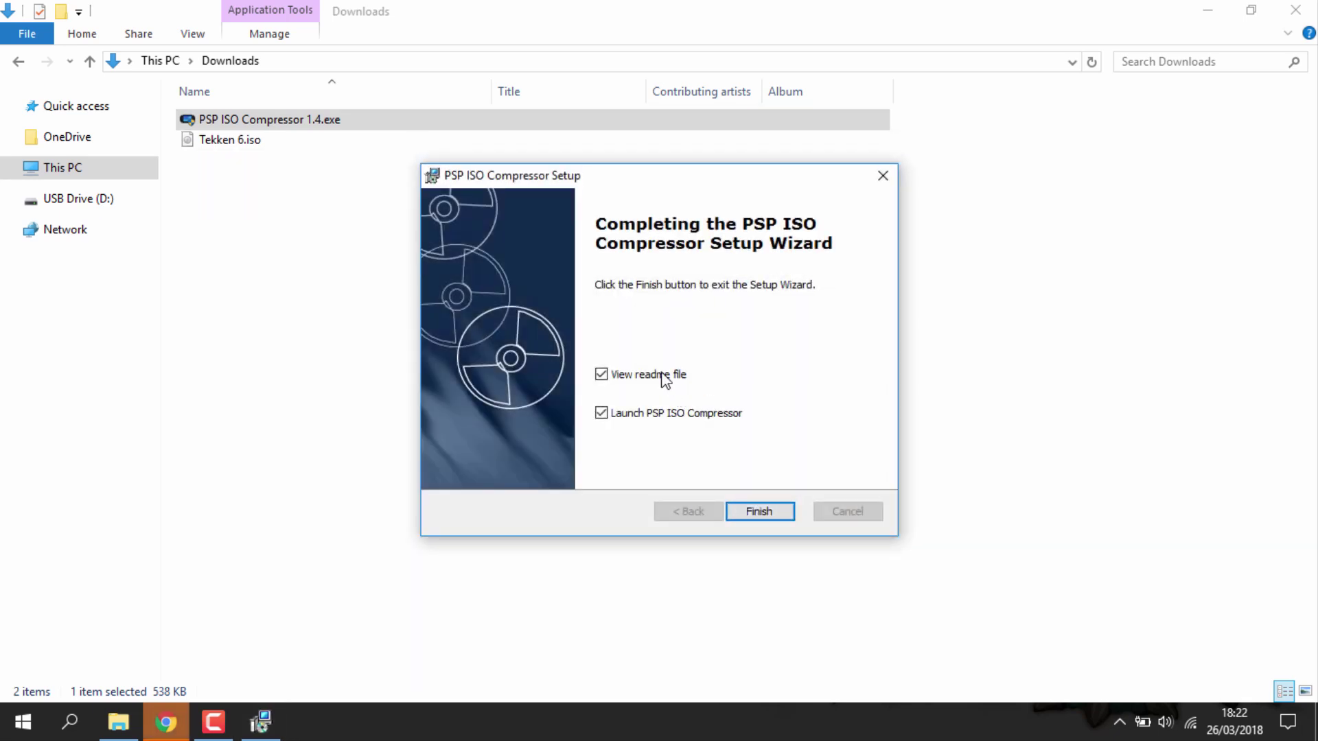
{"action": "left_click", "coordinate": [606, 377]}
{"action": "left_click", "coordinate": [748, 508]}
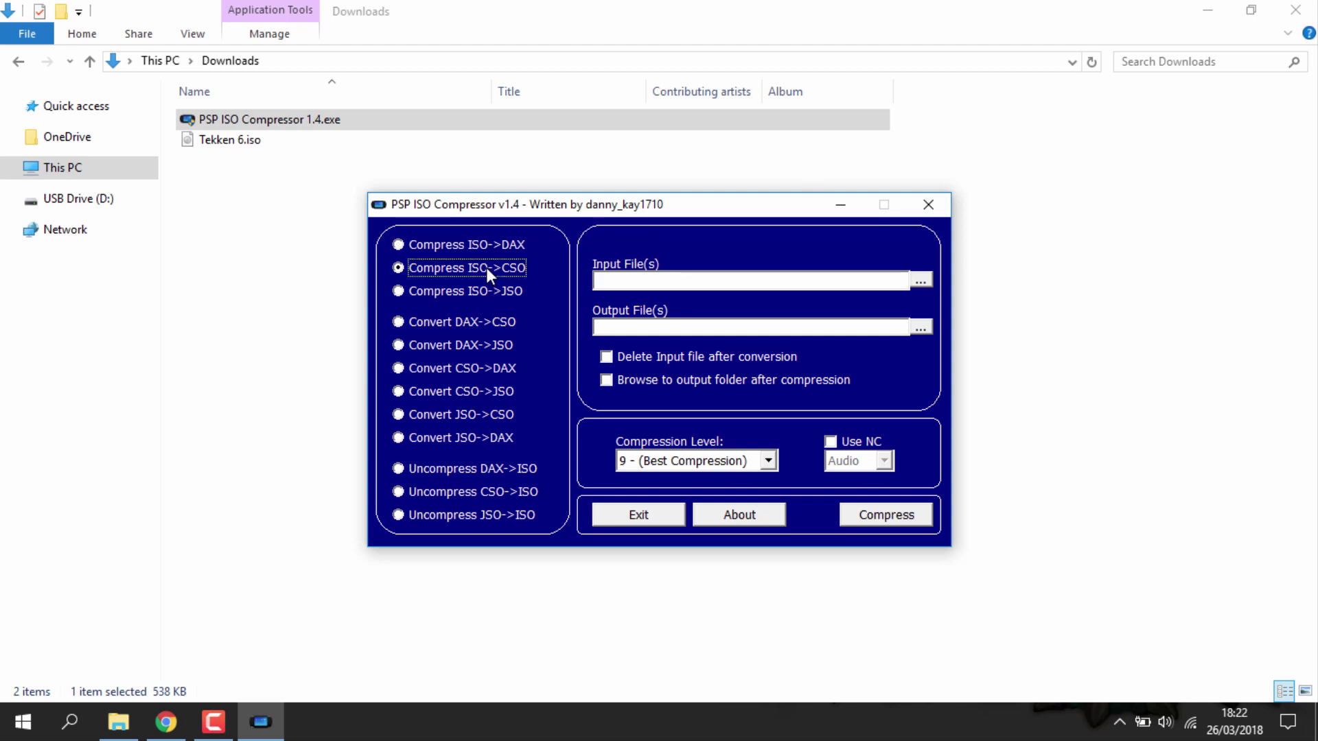
- Set the conversion mode to Compress ISO->CSO and load Tekken 6.iso from Downloads as the input file
{"action": "left_click", "coordinate": [504, 287]}
{"action": "left_click", "coordinate": [497, 266]}
{"action": "left_click", "coordinate": [876, 282]}
{"action": "left_click", "coordinate": [920, 281]}
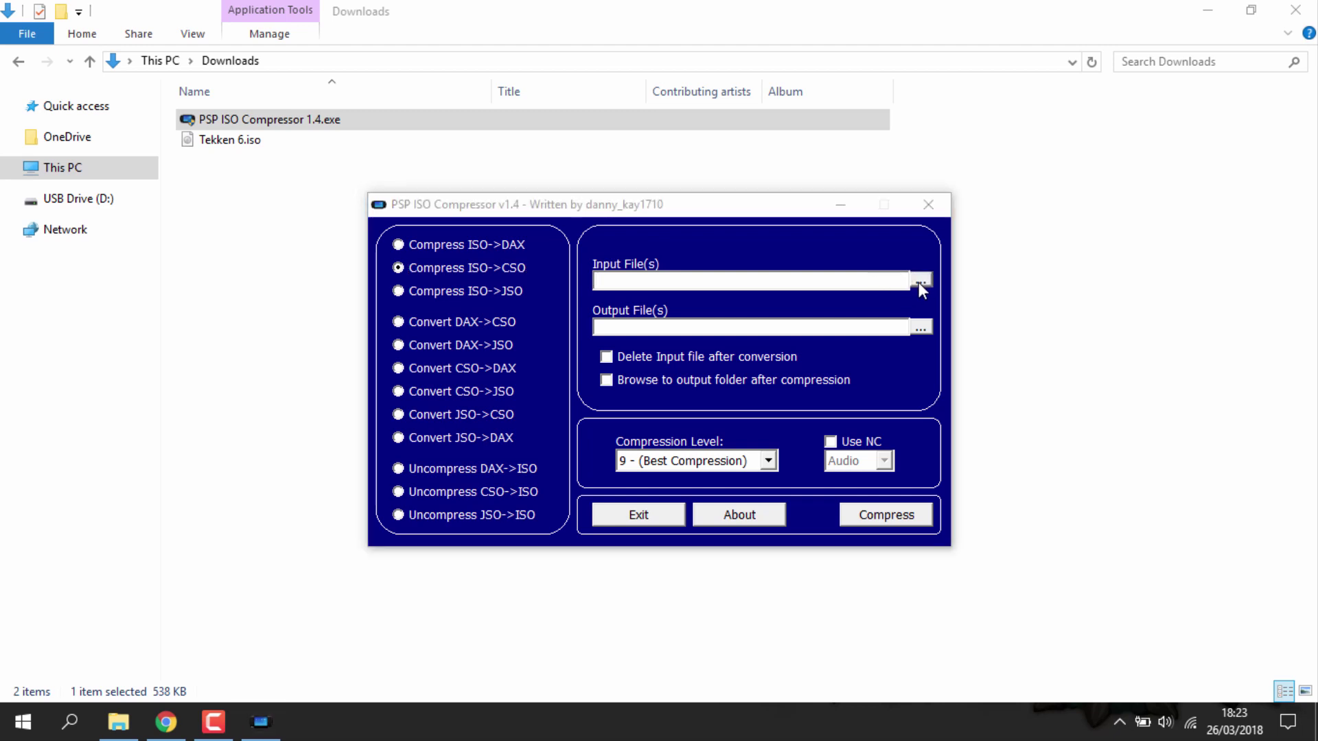
{"action": "left_click", "coordinate": [479, 381]}
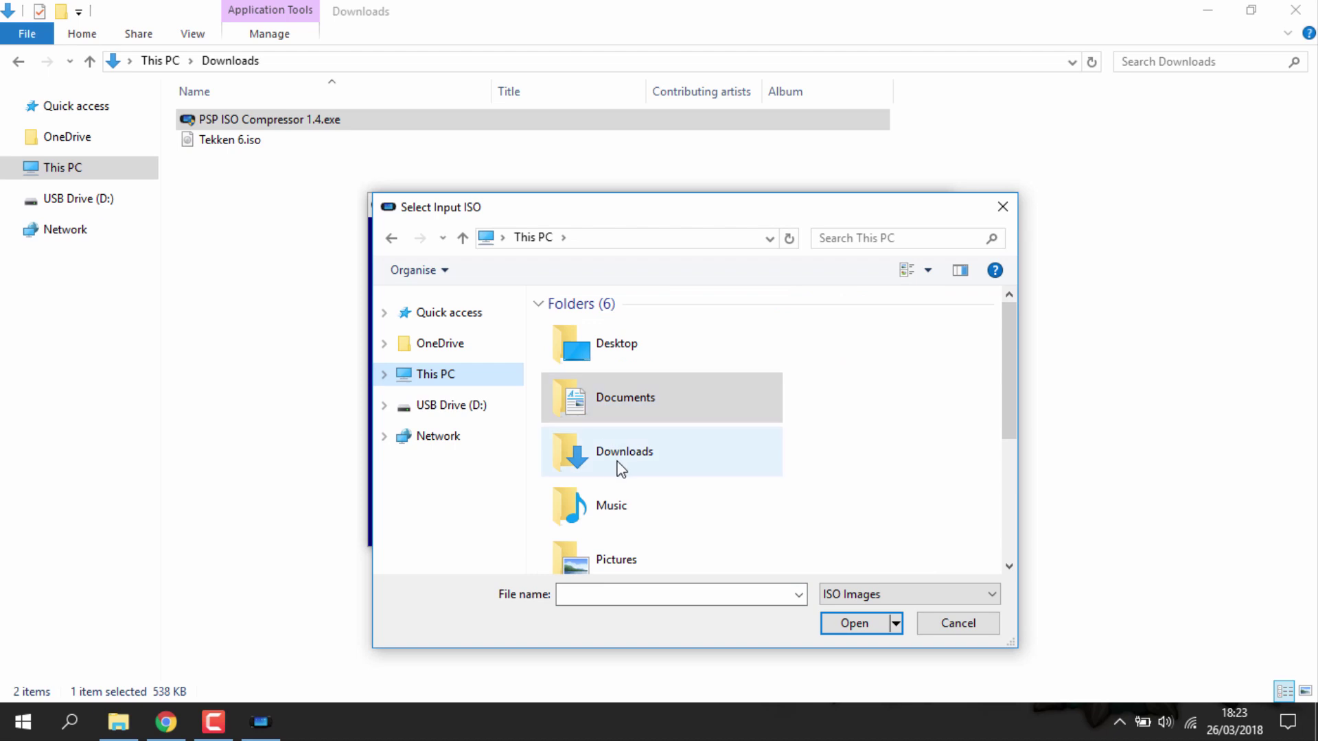
{"action": "double_click", "coordinate": [617, 462]}
{"action": "left_click", "coordinate": [613, 337]}
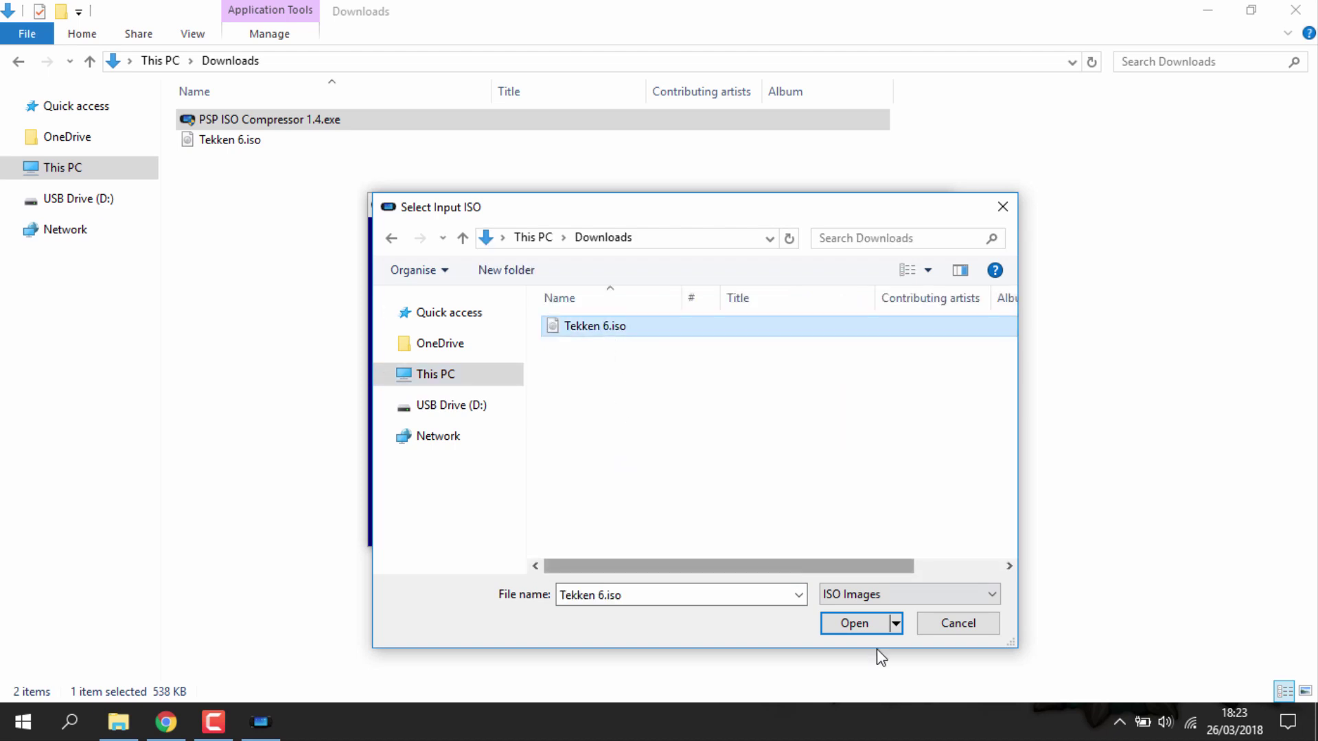
{"action": "left_click", "coordinate": [850, 624]}
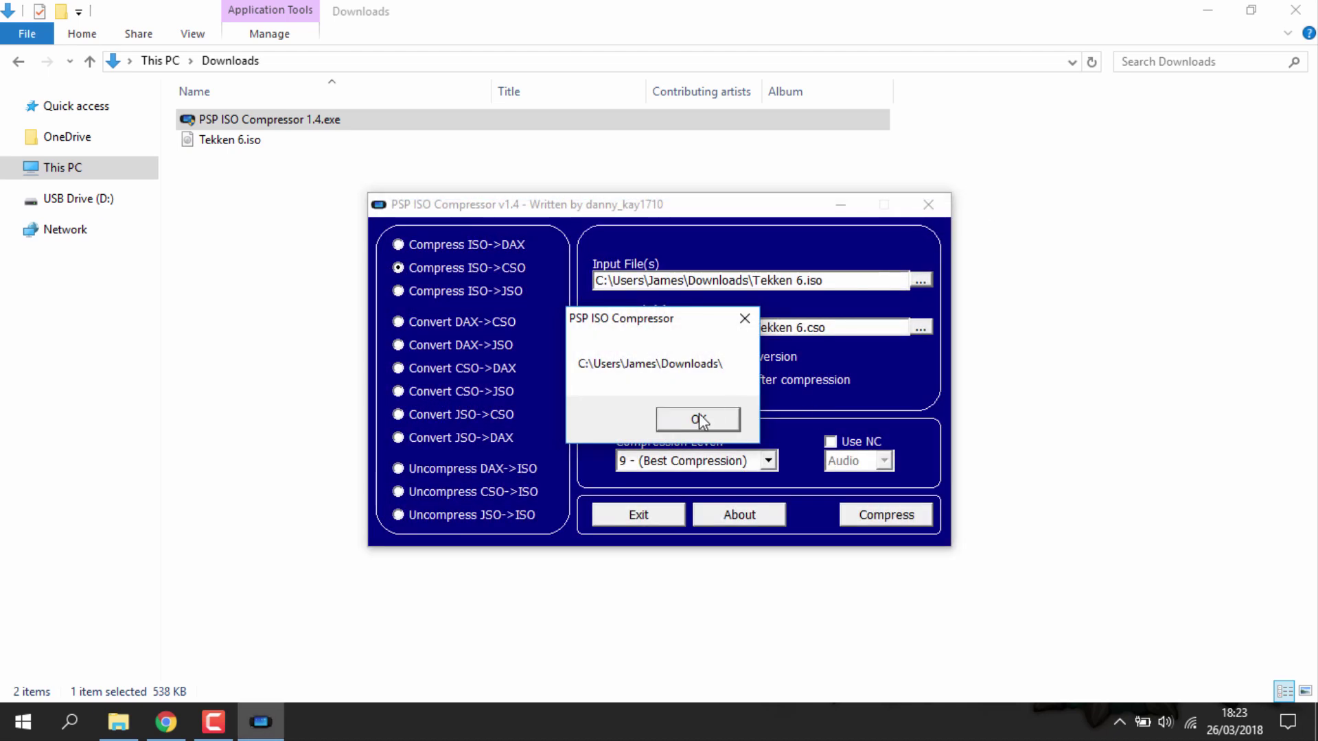
{"action": "left_click", "coordinate": [694, 423]}
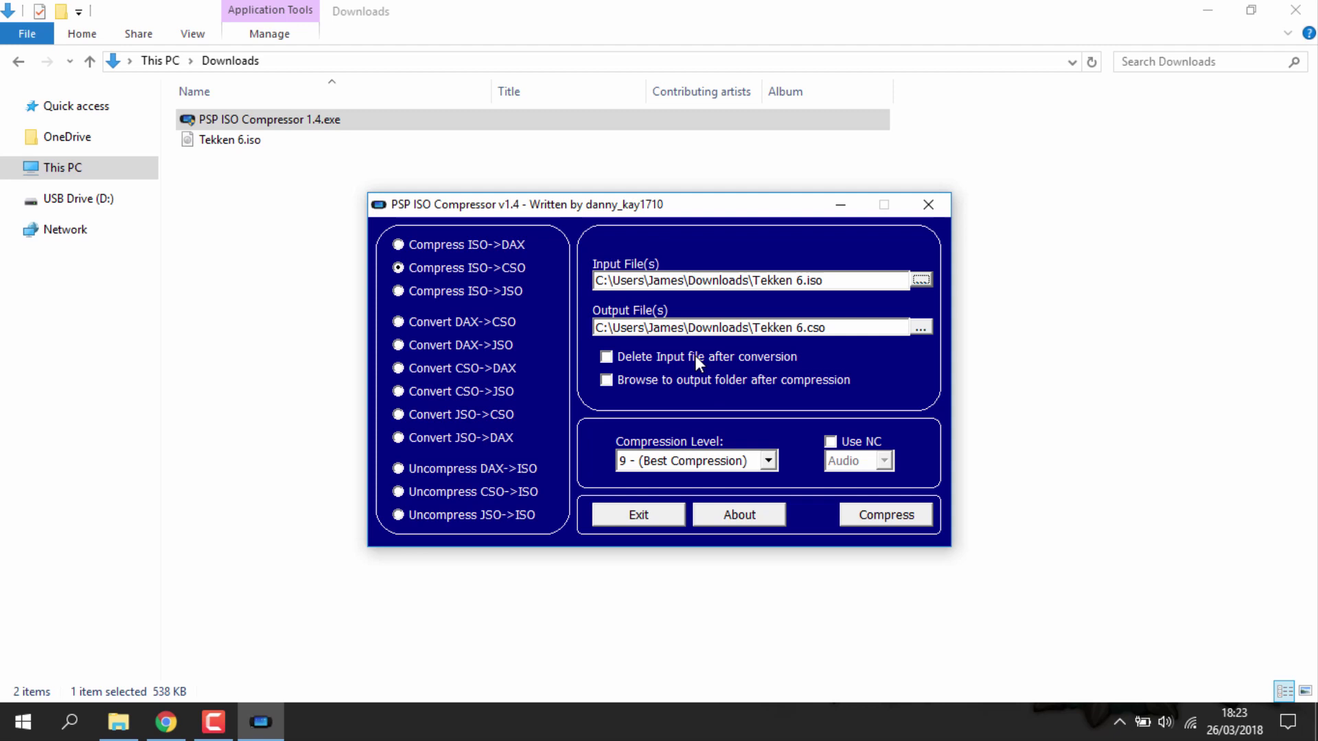
- Compress Tekken 6.iso to Tekken 6.cso at level 9 (Best Compression), leaving Use NC off, and exit the compressor
{"action": "left_click", "coordinate": [768, 461]}
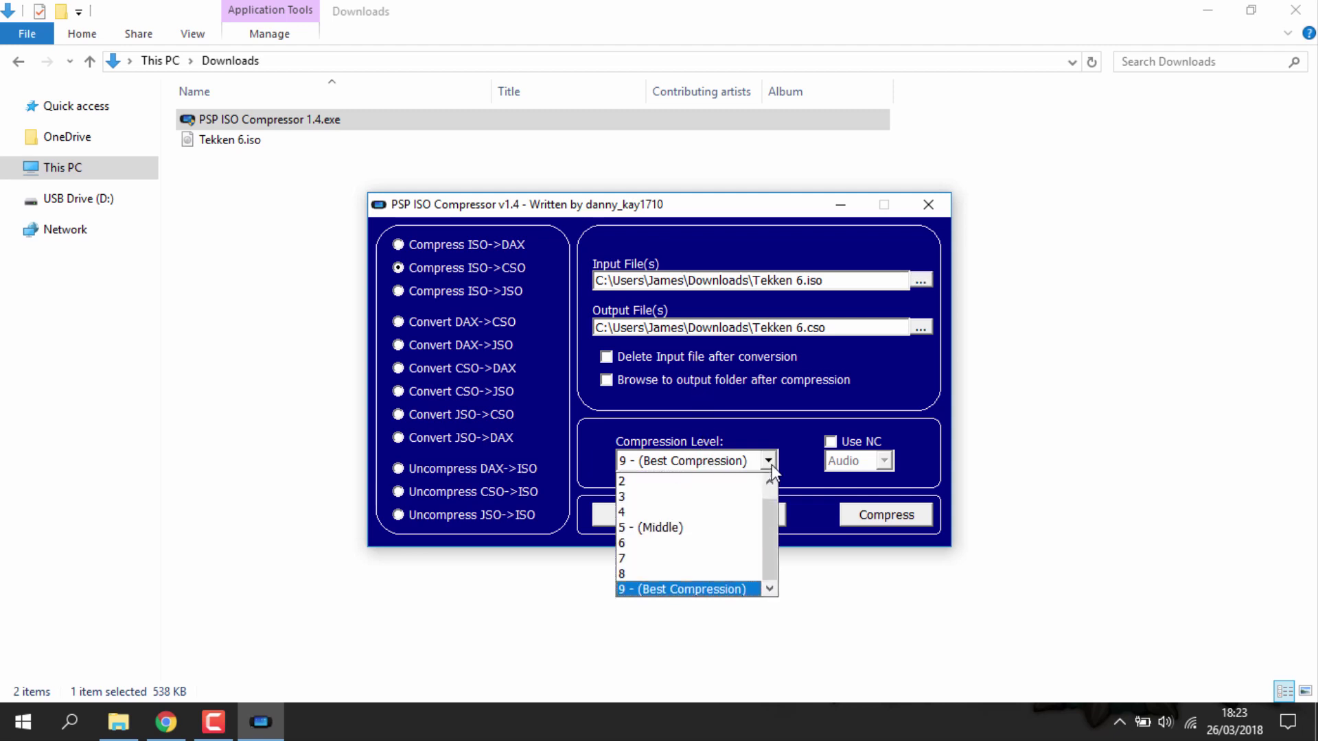
{"action": "left_click", "coordinate": [703, 590]}
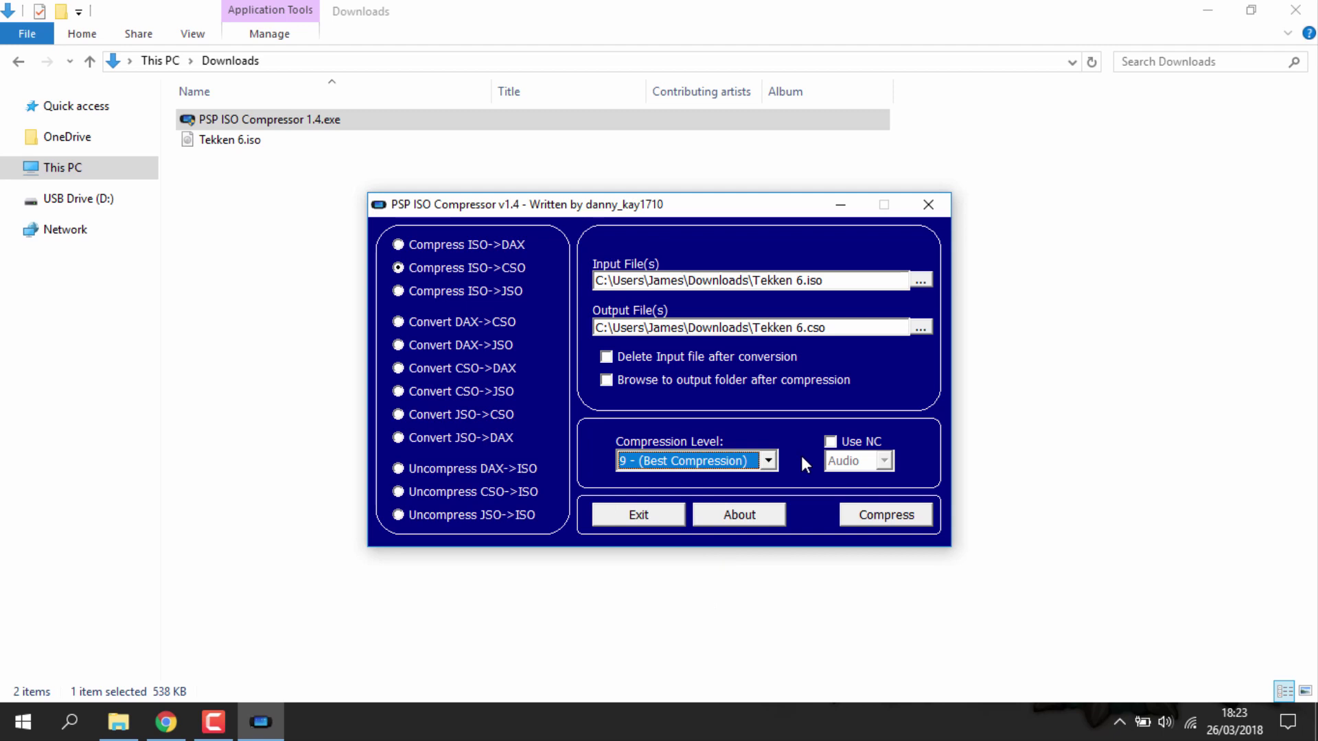
{"action": "key", "text": "Tab"}
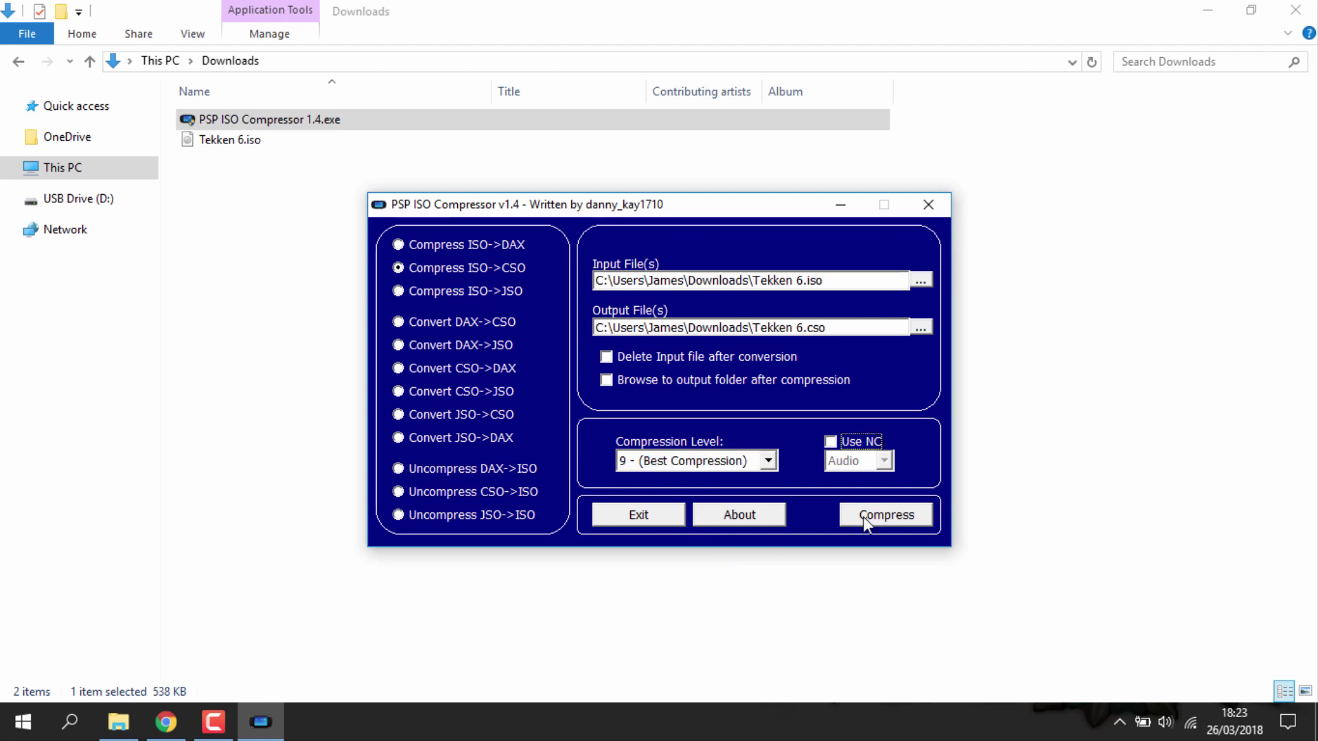
{"action": "left_click", "coordinate": [863, 516]}
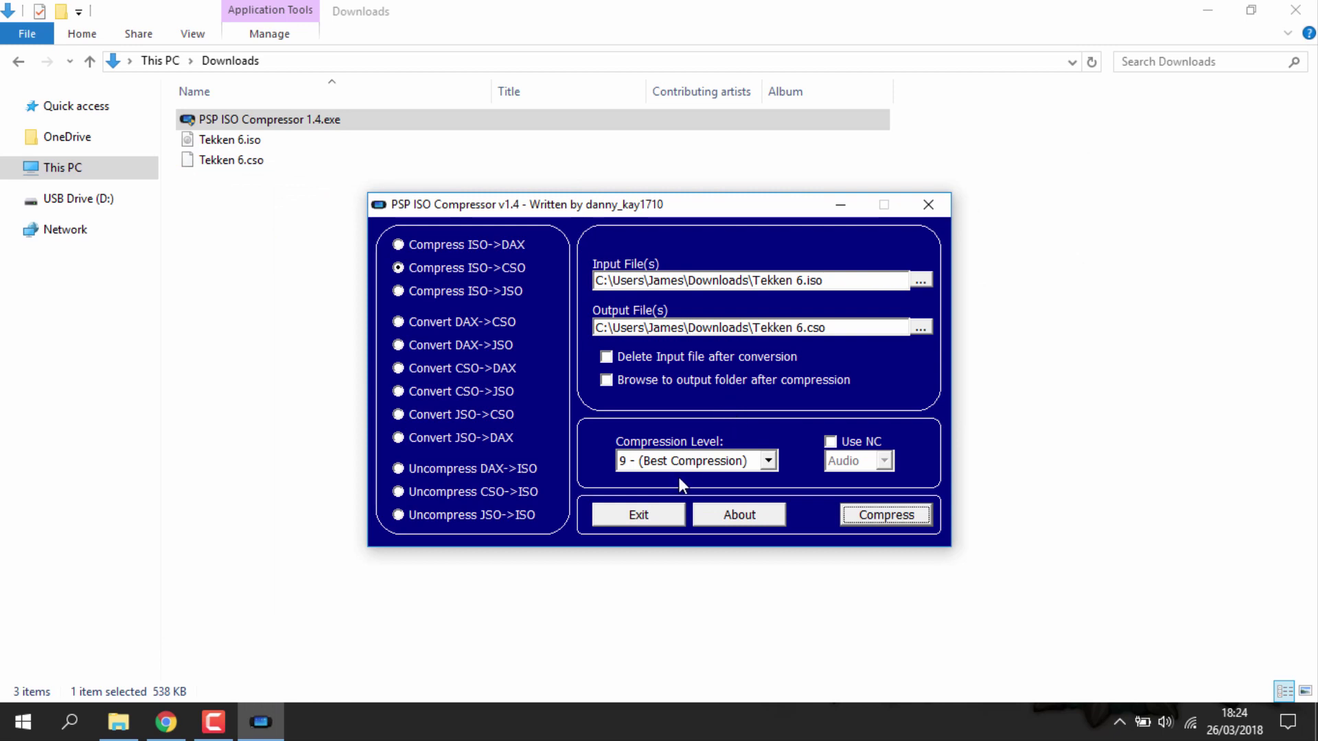
{"action": "left_click", "coordinate": [665, 522]}
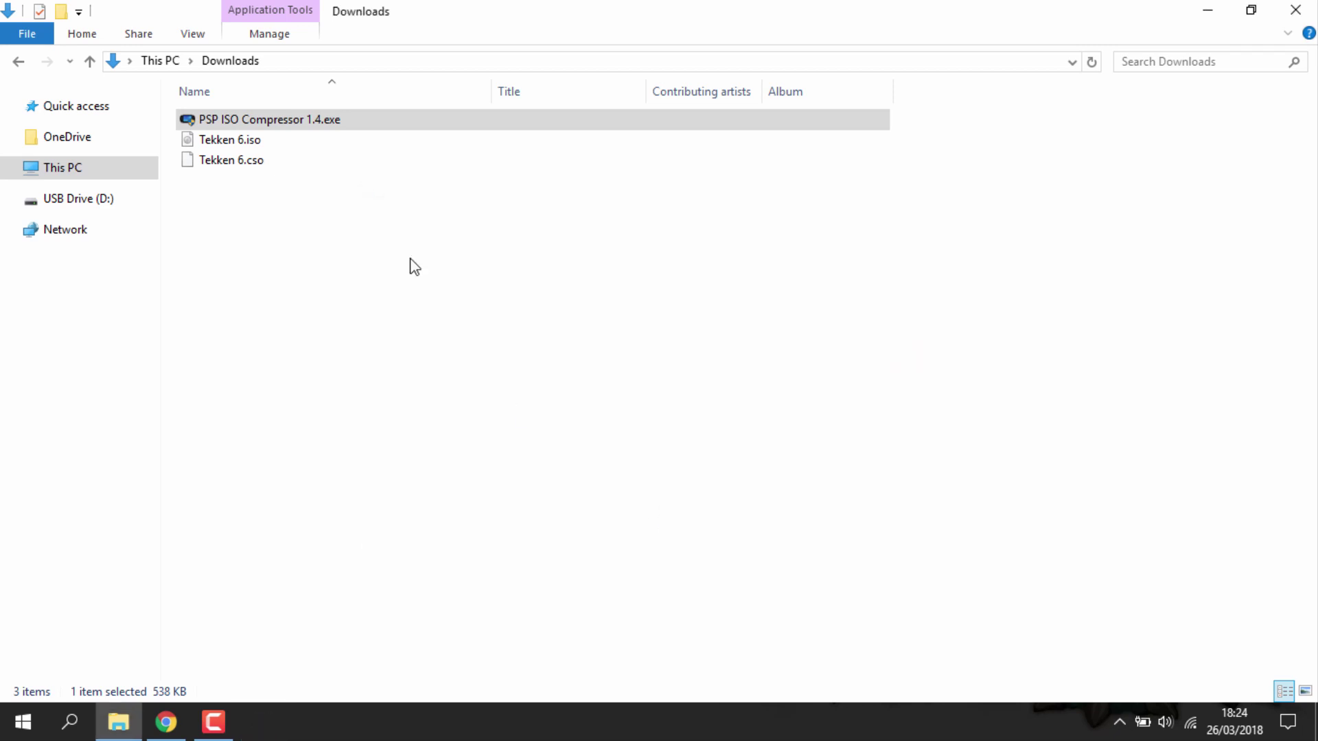
- Refresh the Downloads folder and check the file size of Tekken 6.cso in its properties
{"action": "right_click", "coordinate": [378, 232]}
{"action": "left_click", "coordinate": [417, 308]}
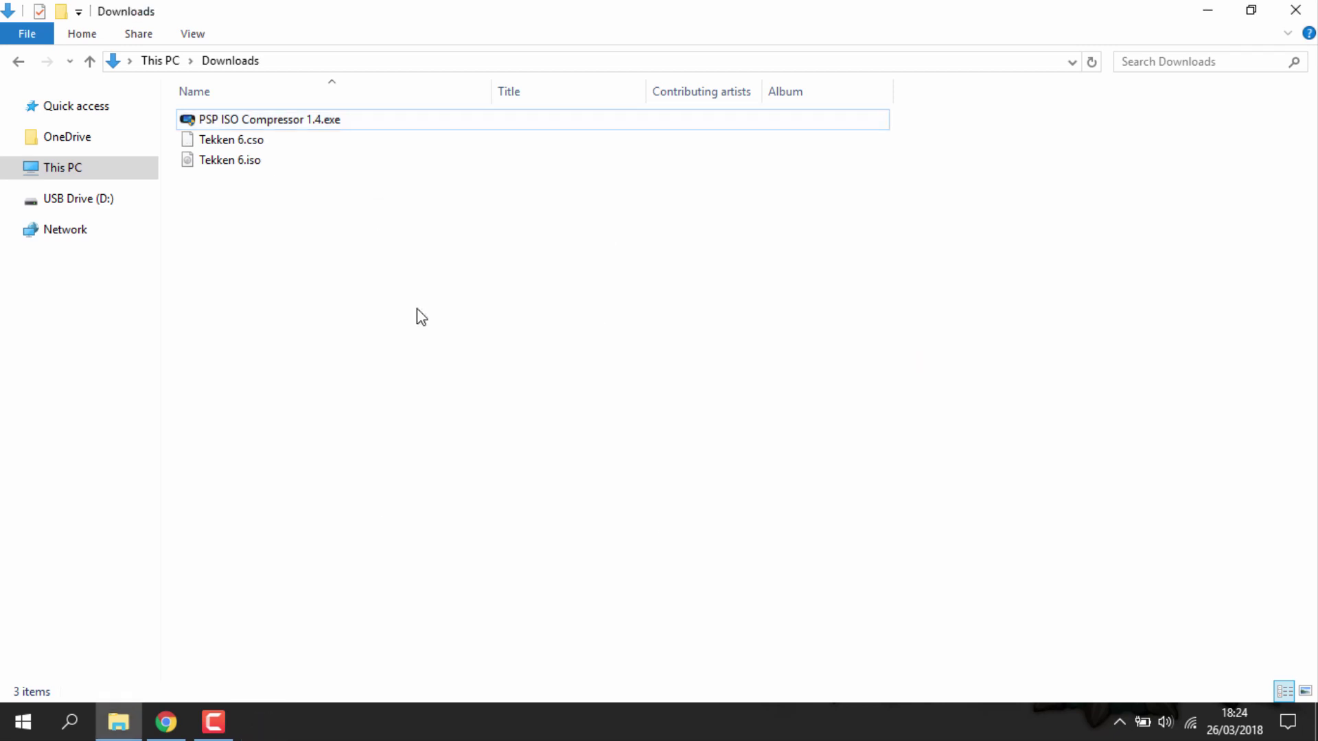
{"action": "right_click", "coordinate": [312, 143]}
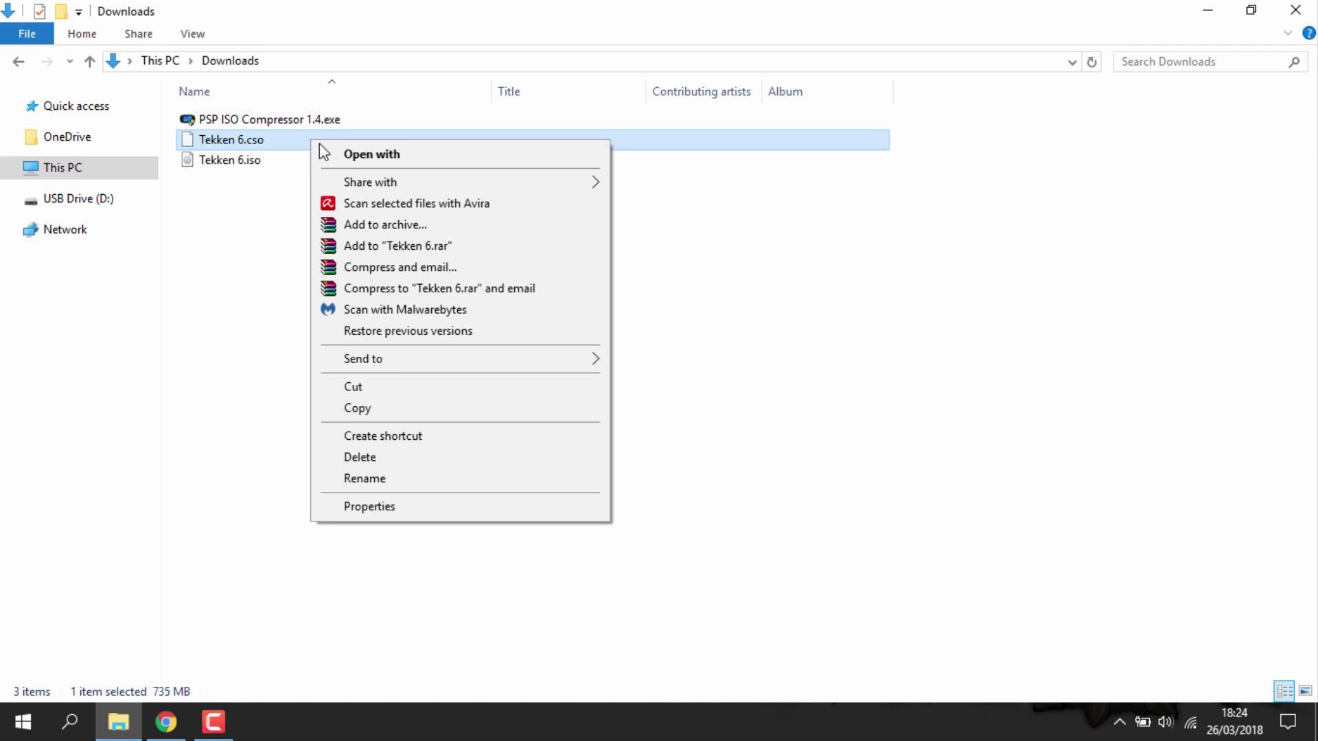
{"action": "left_click", "coordinate": [357, 508]}
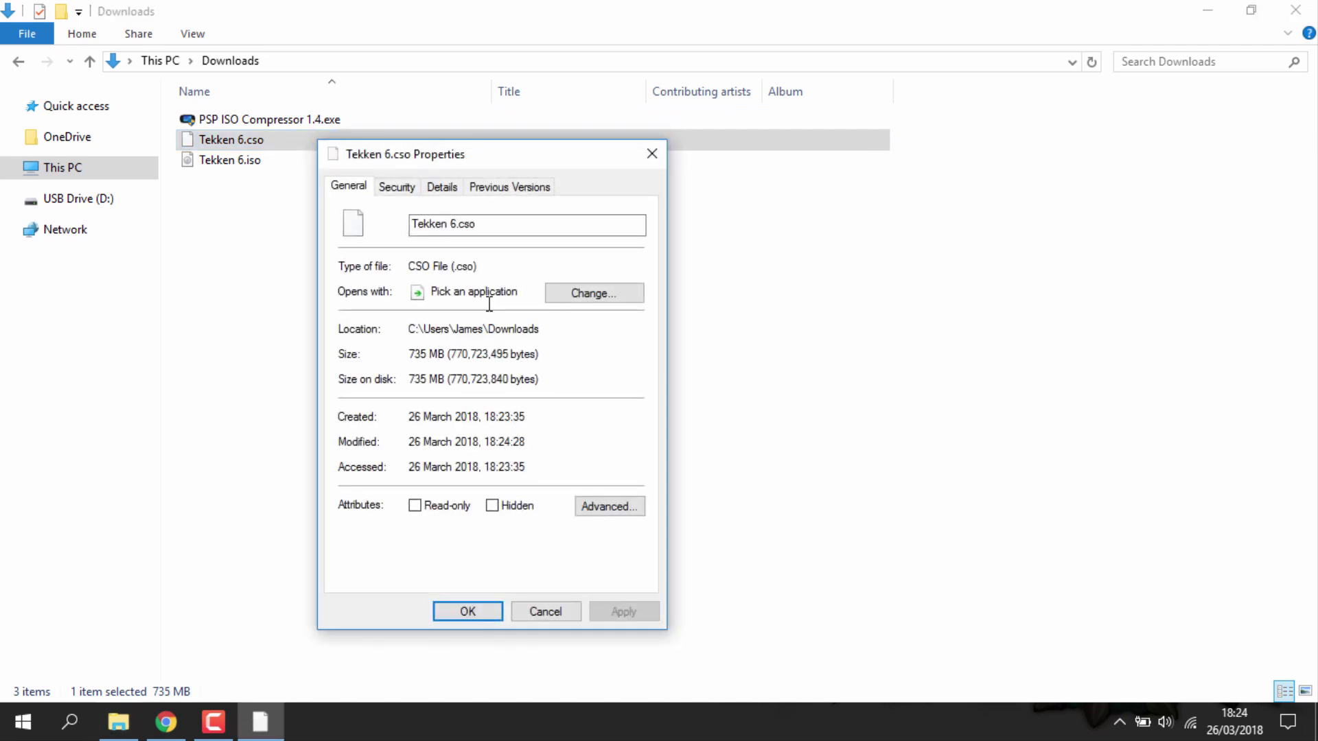
{"action": "left_click", "coordinate": [649, 155]}
- Check the file size of the original Tekken 6.iso in its properties for comparison
{"action": "left_click", "coordinate": [480, 162]}
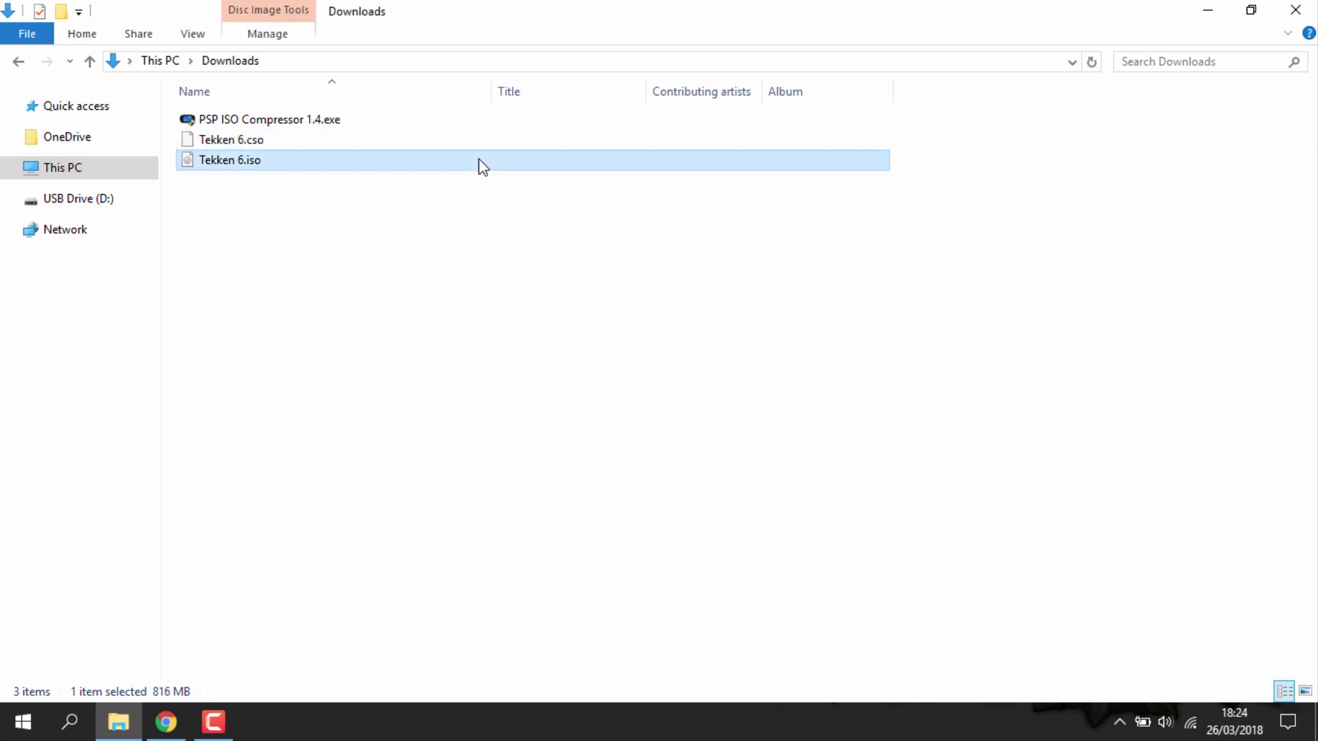
{"action": "right_click", "coordinate": [483, 167]}
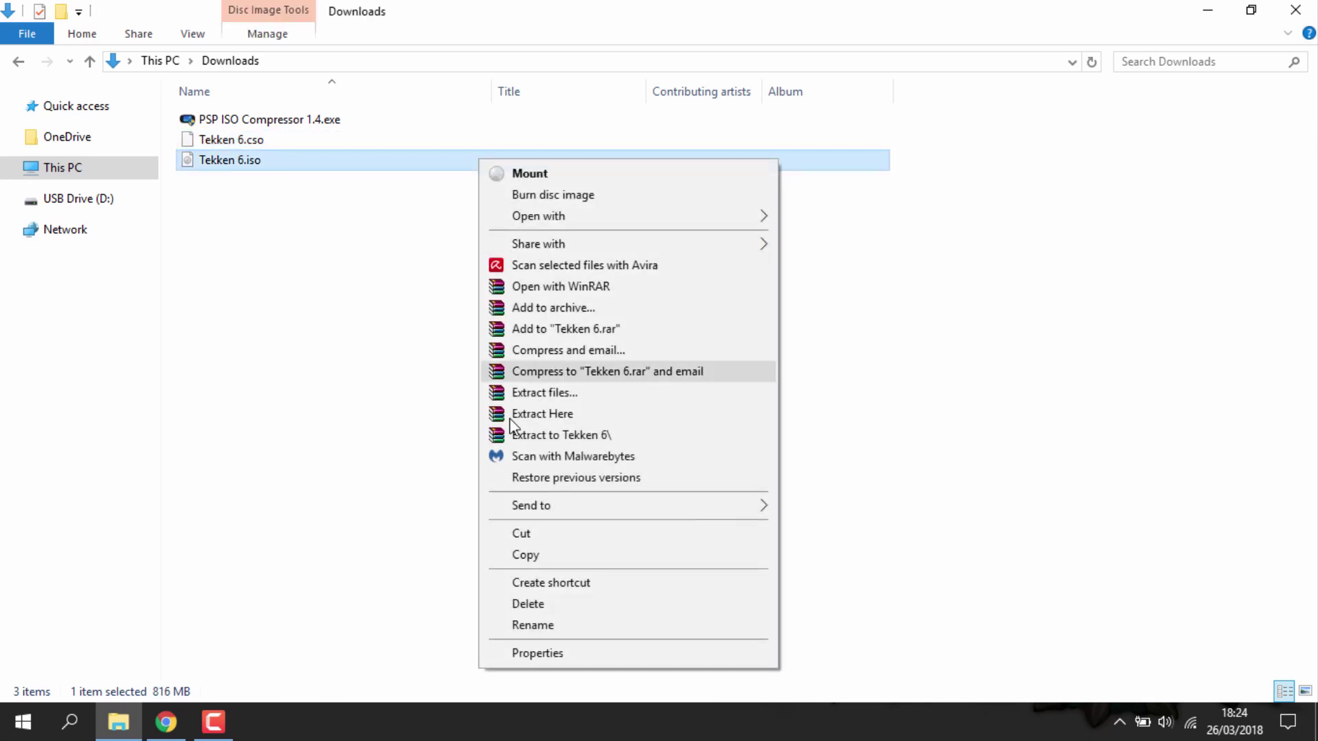
{"action": "left_click", "coordinate": [509, 650]}
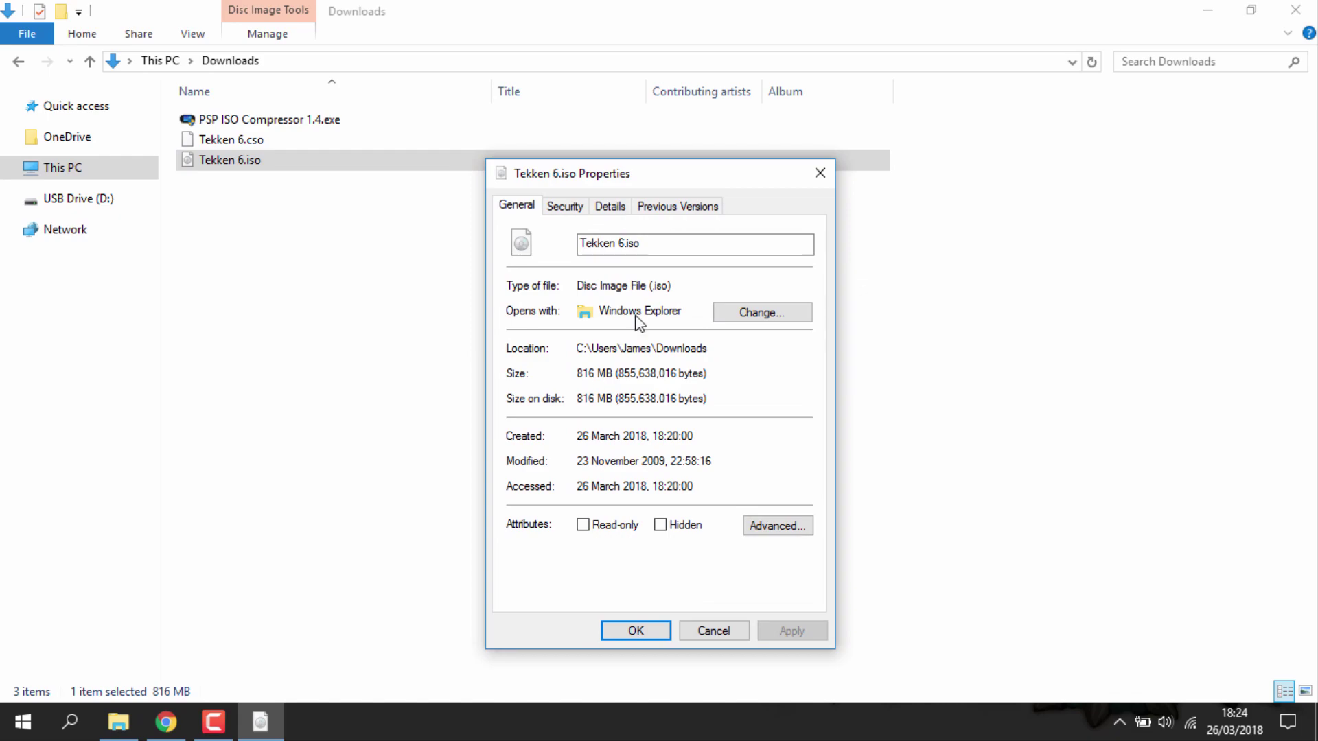
{"action": "left_click", "coordinate": [820, 173]}
{"action": "left_click", "coordinate": [570, 277]}
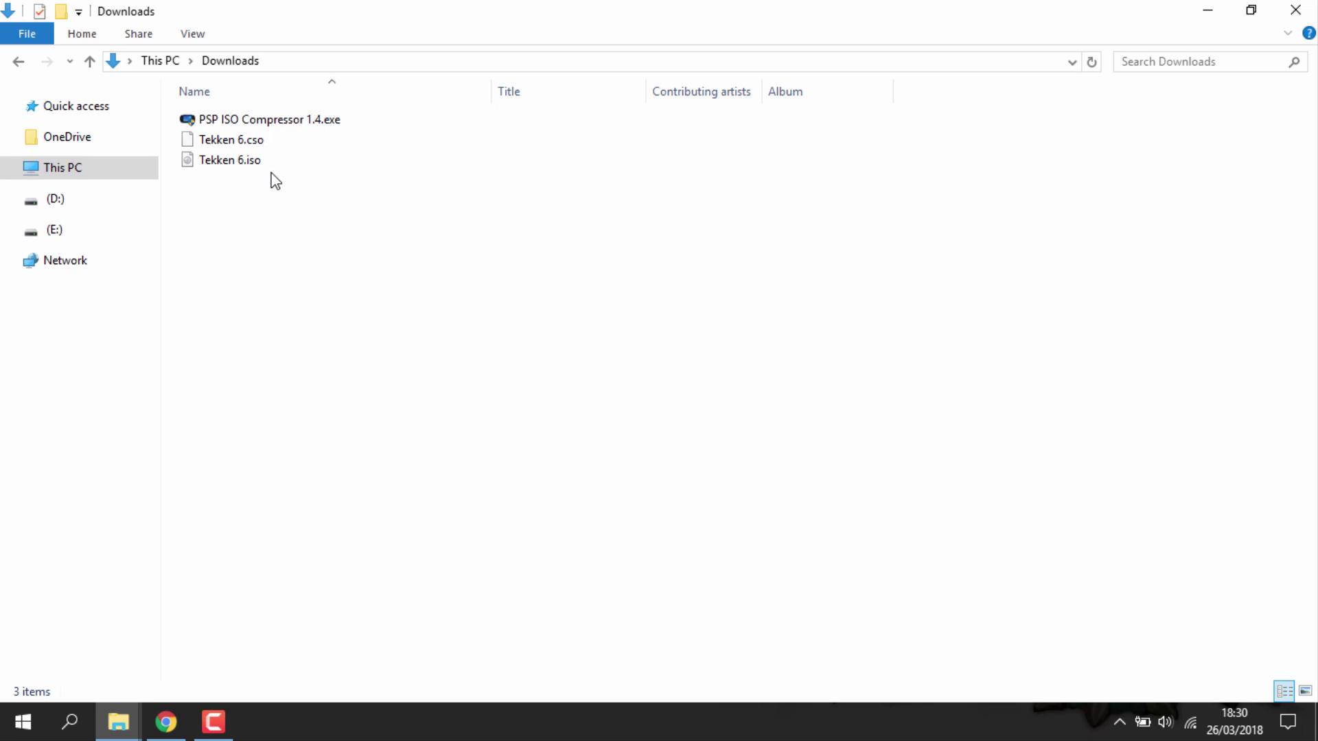
- Transfer Tekken 6.cso from the Downloads folder to the connected PSP storage
{"action": "left_click", "coordinate": [265, 138]}
{"action": "left_click_drag", "start_coordinate": [265, 138], "coordinate": [125, 260]}
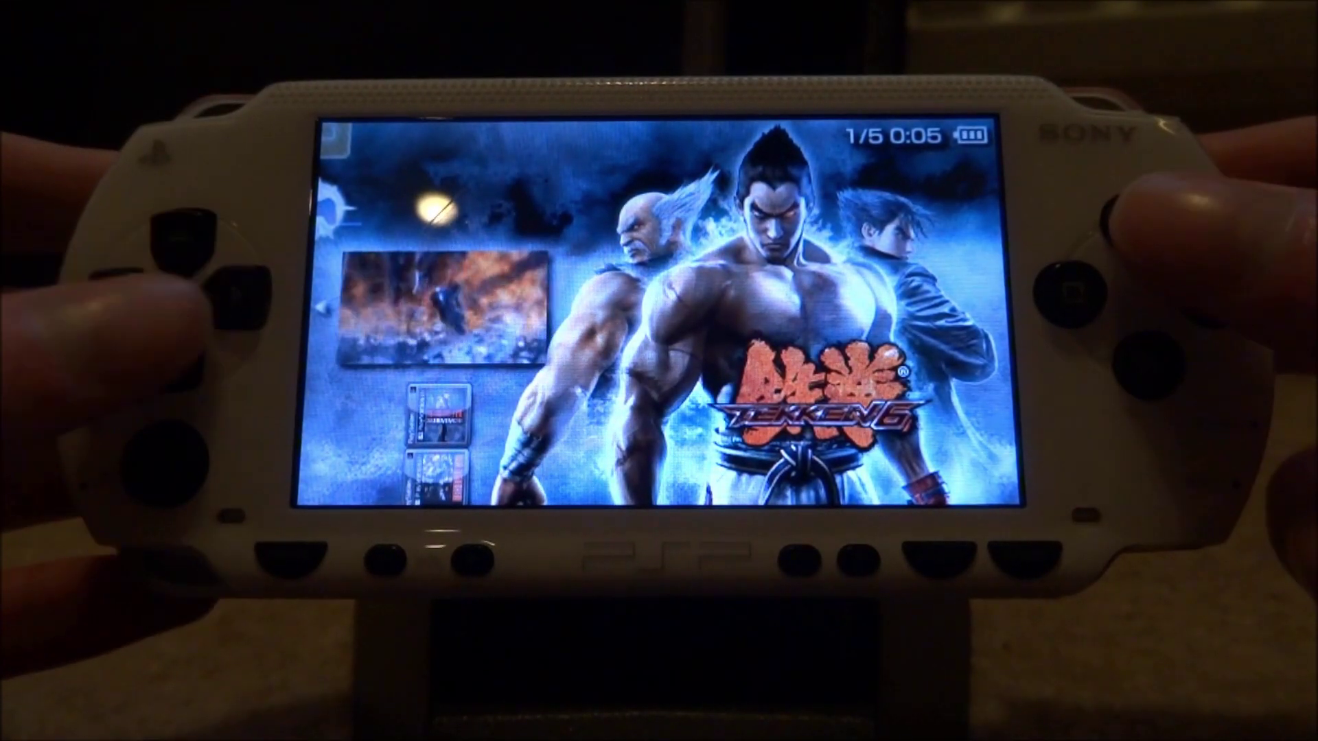
{"action": "key", "text": "Down"}
{"action": "key", "text": "Up"}
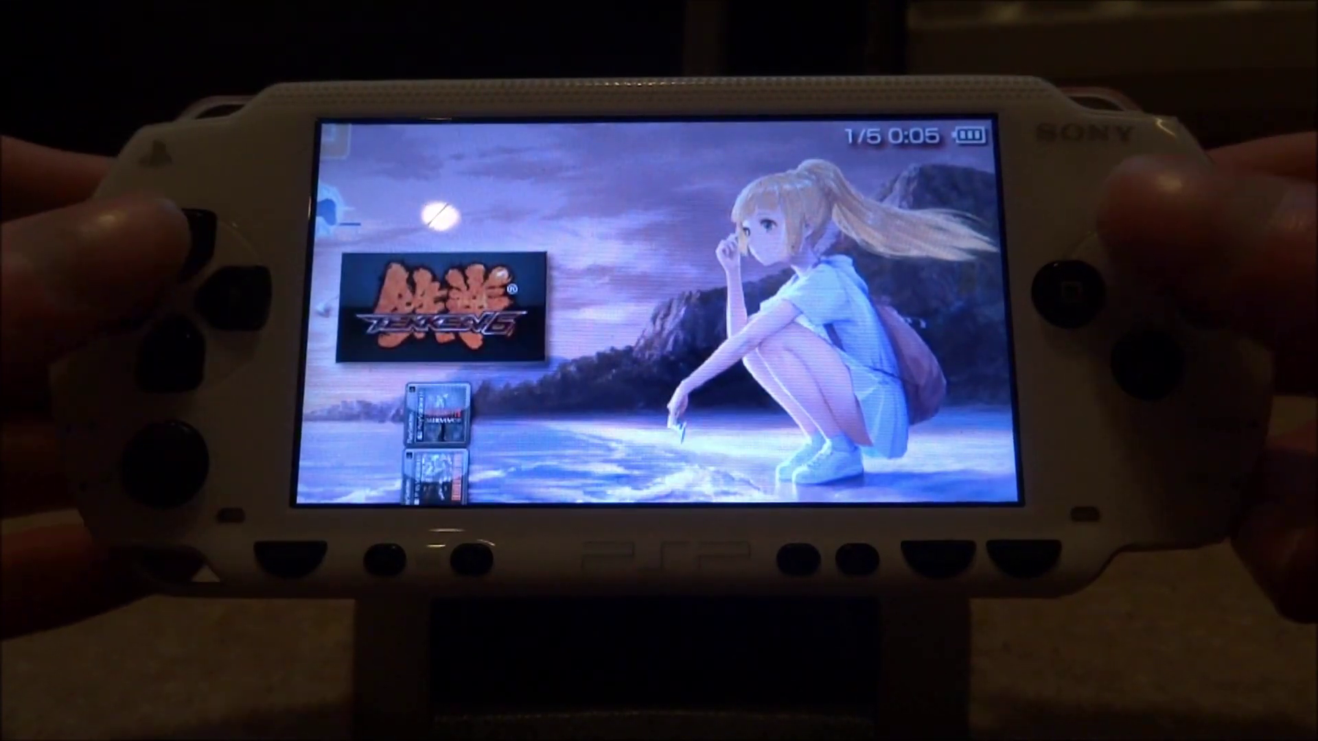
{"action": "key", "text": "Menu"}
{"action": "key", "text": "Down"}
{"action": "key", "text": "Down"}
{"action": "key", "text": "Down"}
{"action": "key", "text": "Return"}
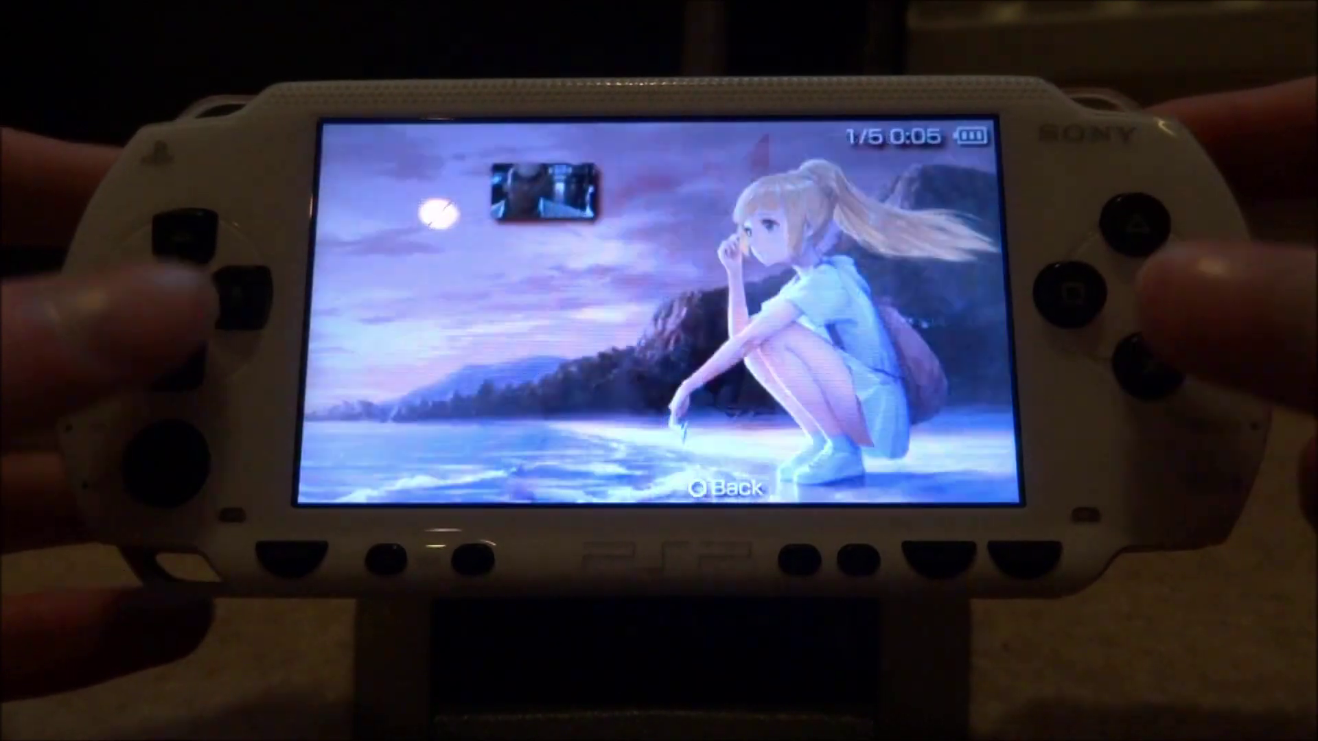
{"action": "key", "text": "Escape"}
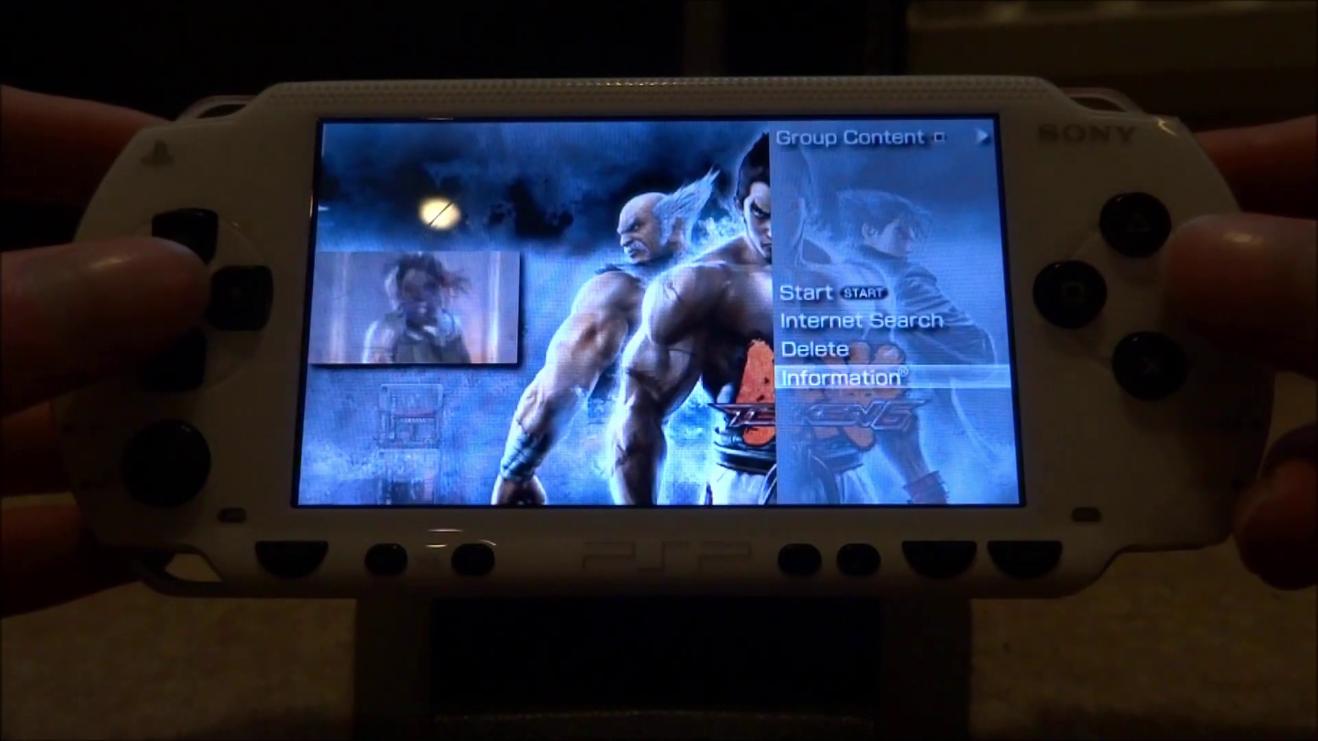
{"action": "key", "text": "Escape"}
{"action": "key", "text": "Menu"}
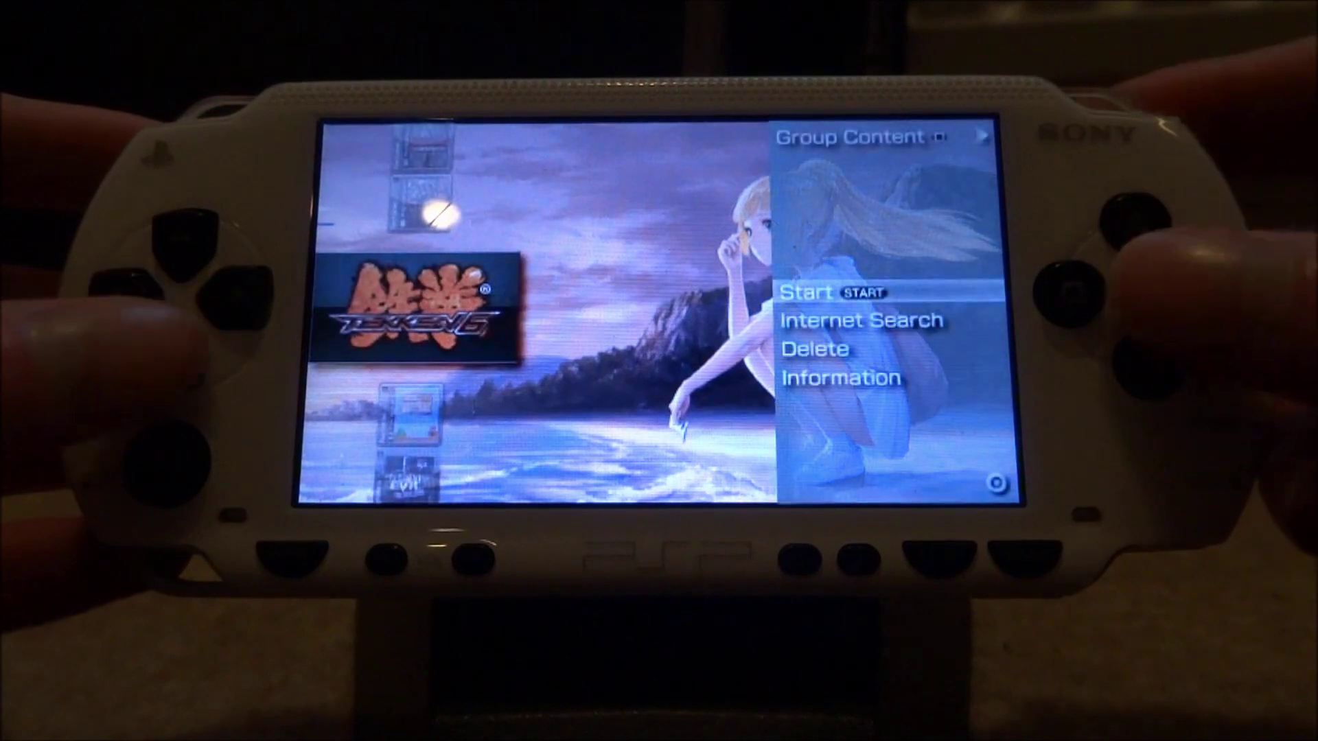
{"action": "key", "text": "Down"}
{"action": "key", "text": "Down"}
{"action": "key", "text": "Down"}
{"action": "key", "text": "Return"}
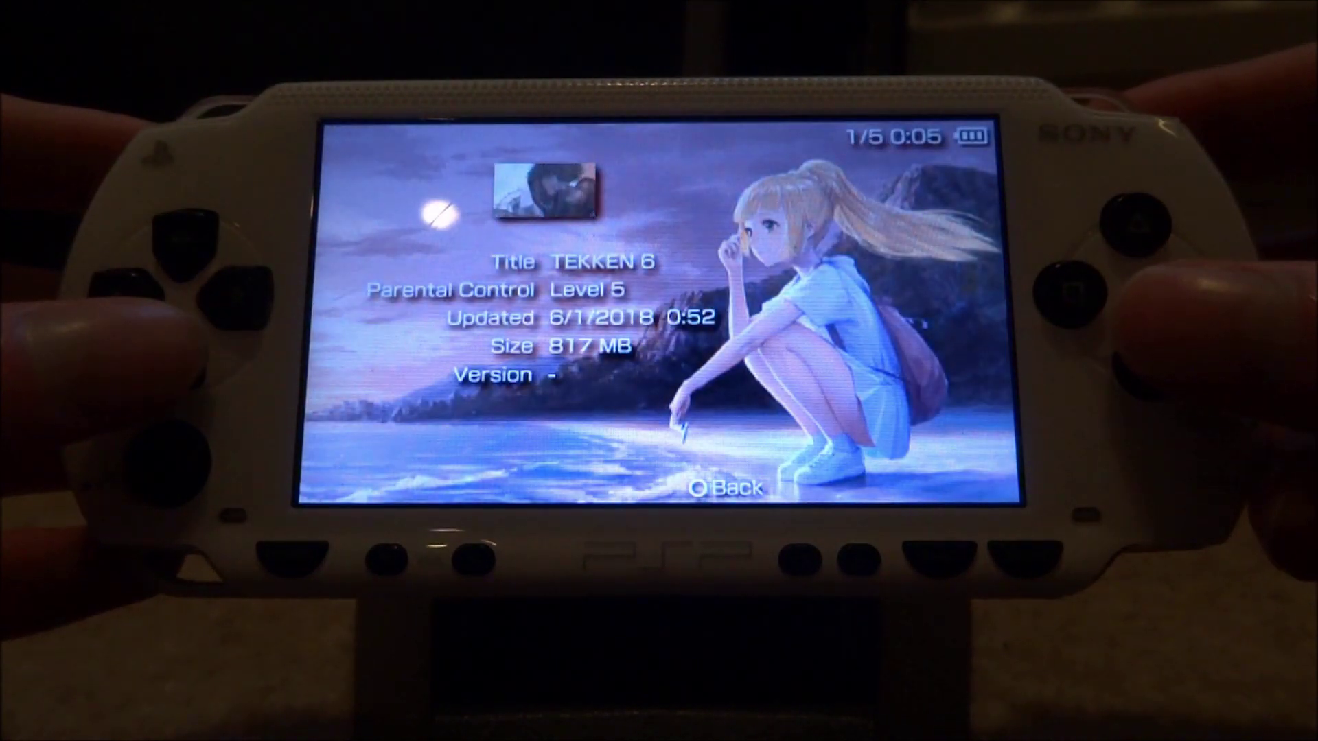
{"action": "key", "text": "Escape"}
{"action": "key", "text": "Escape"}
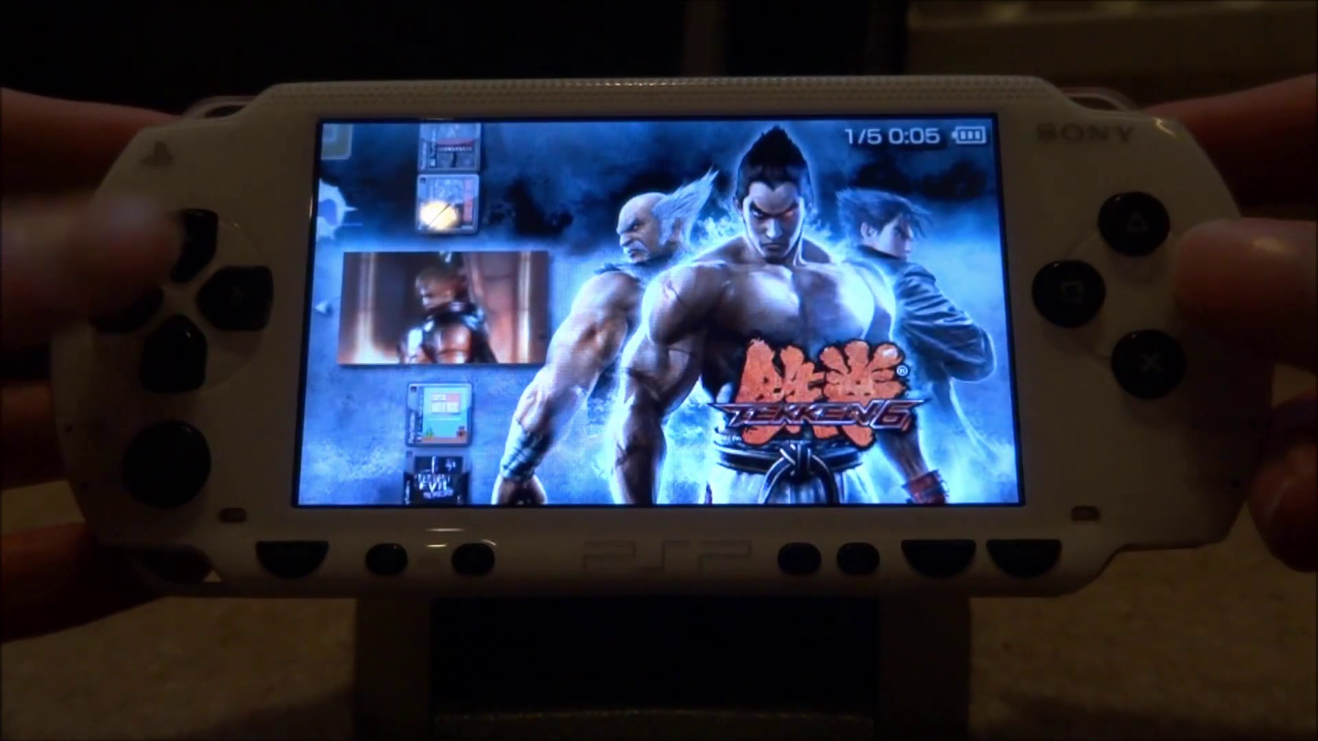
{"action": "key", "text": "Down"}
{"action": "key", "text": "Down"}
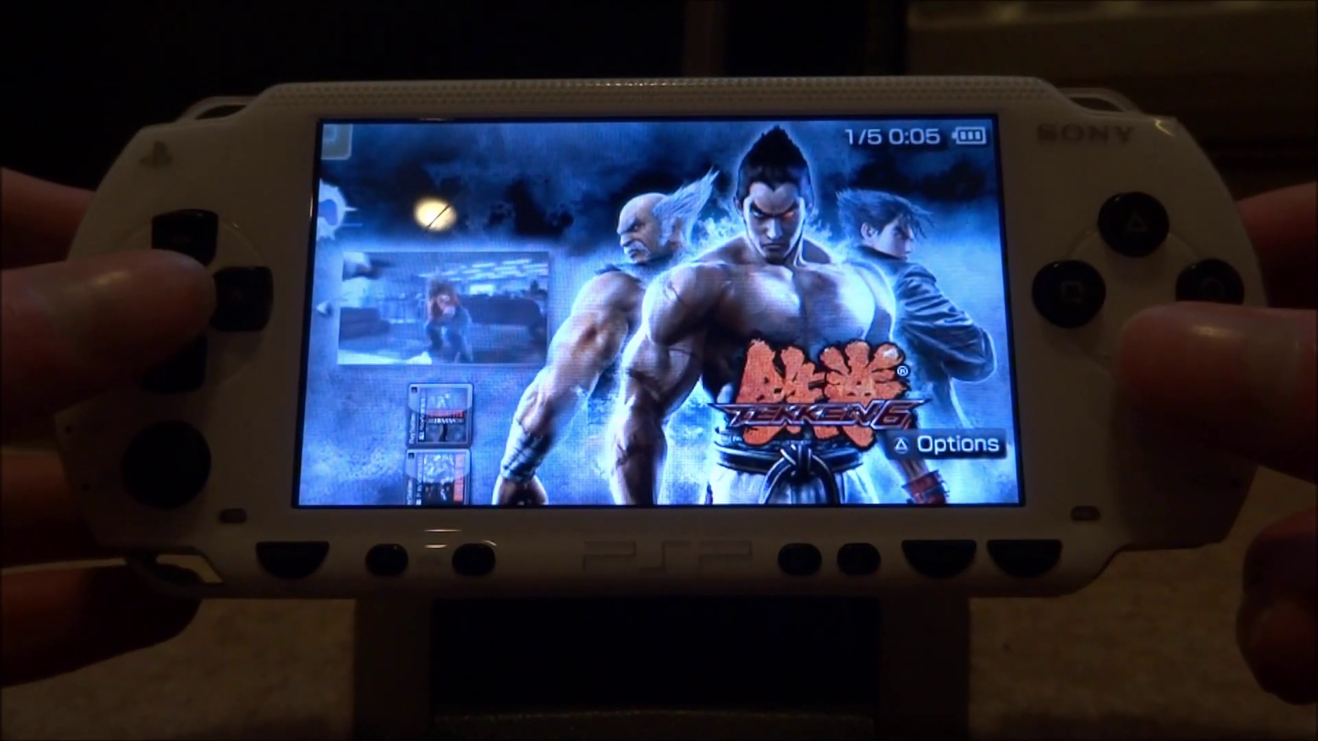
{"action": "key", "text": "Return"}
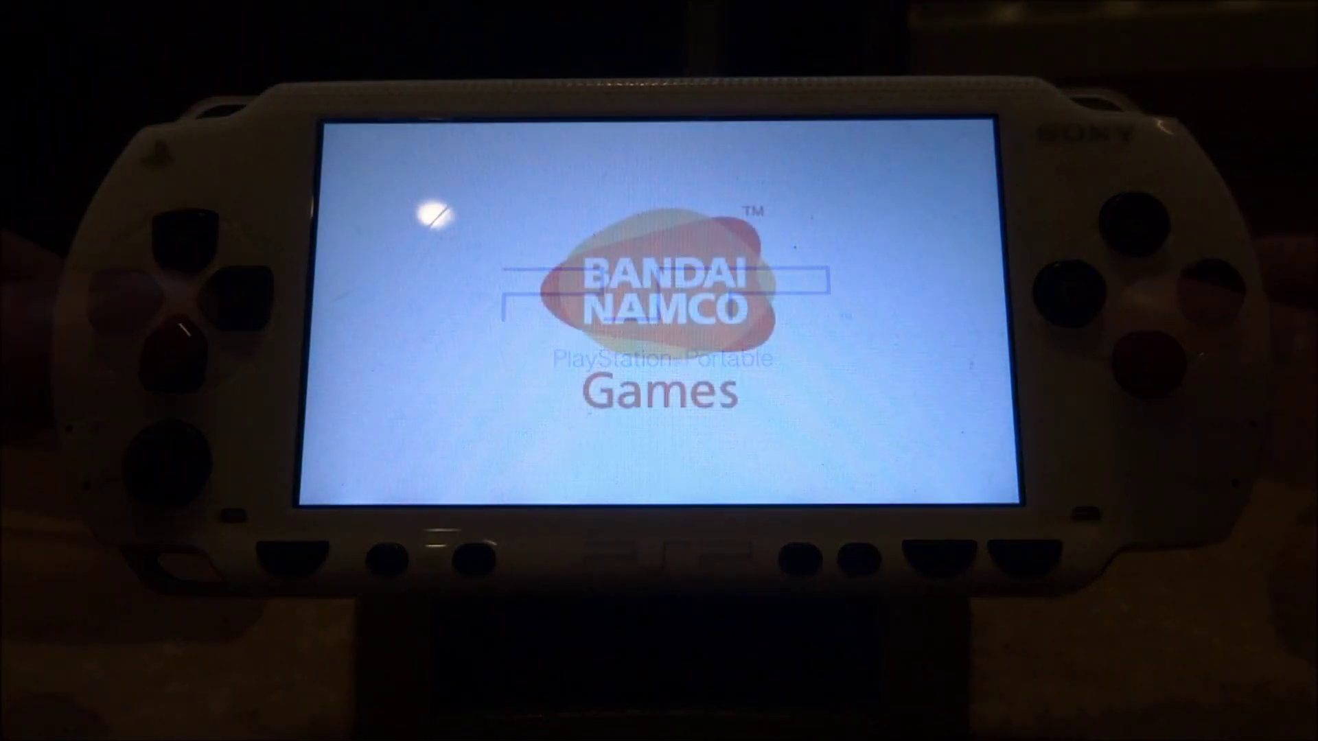